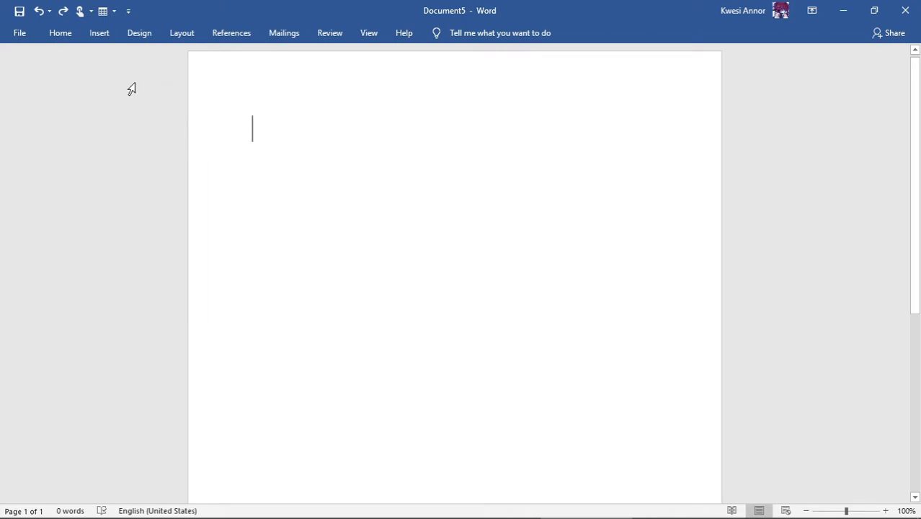
Insert an empty equation and browse the Symbols gallery categories without choosing a symbol.
{"action": "left_click", "coordinate": [100, 34]}
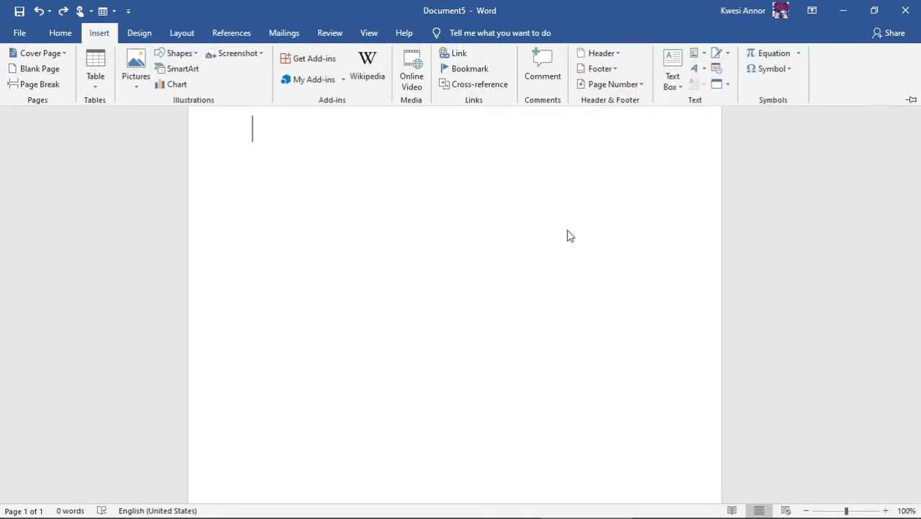
{"action": "left_click", "coordinate": [773, 55]}
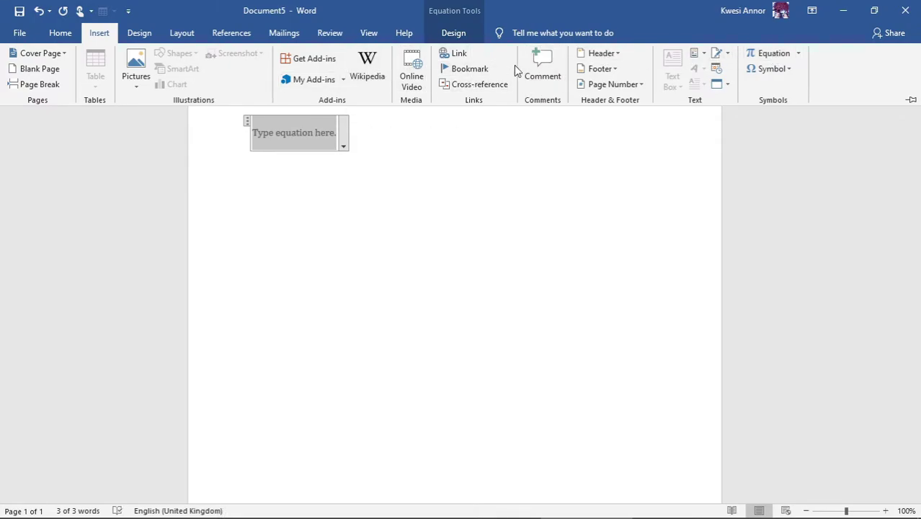
{"action": "left_click", "coordinate": [454, 33]}
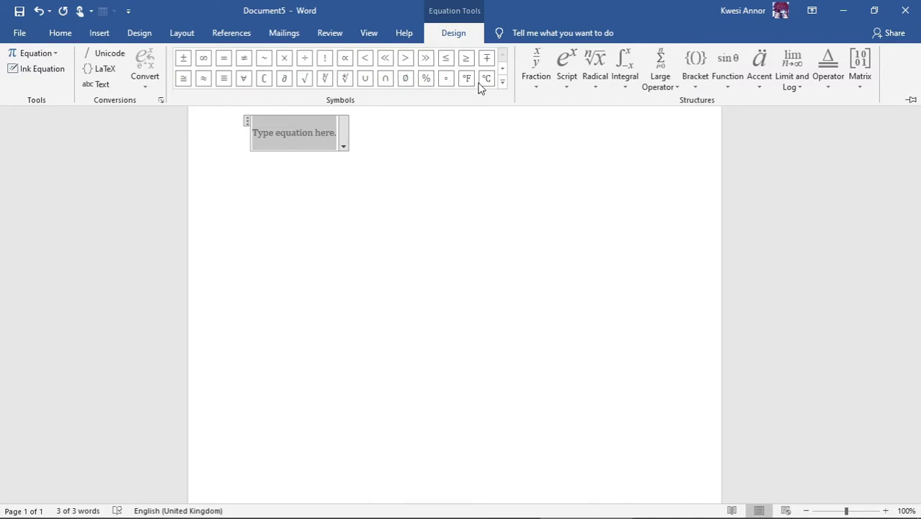
{"action": "left_click", "coordinate": [503, 83]}
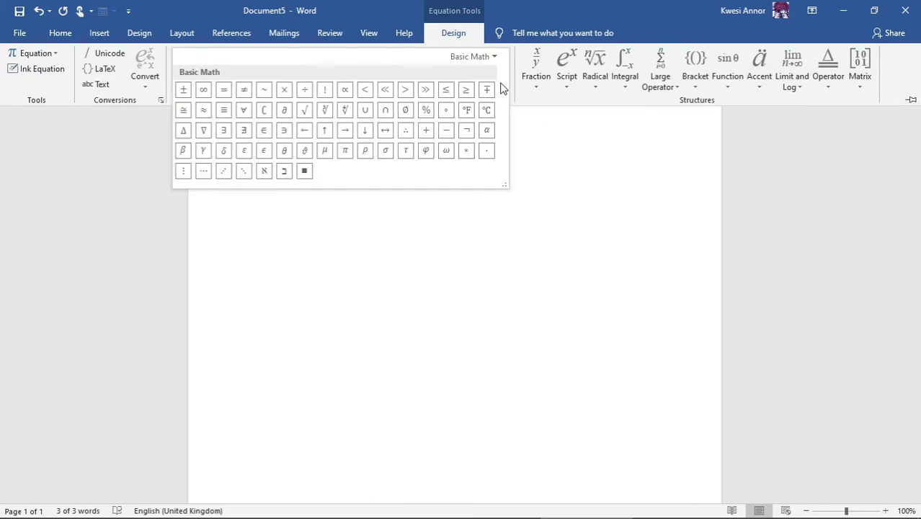
{"action": "left_click", "coordinate": [493, 56]}
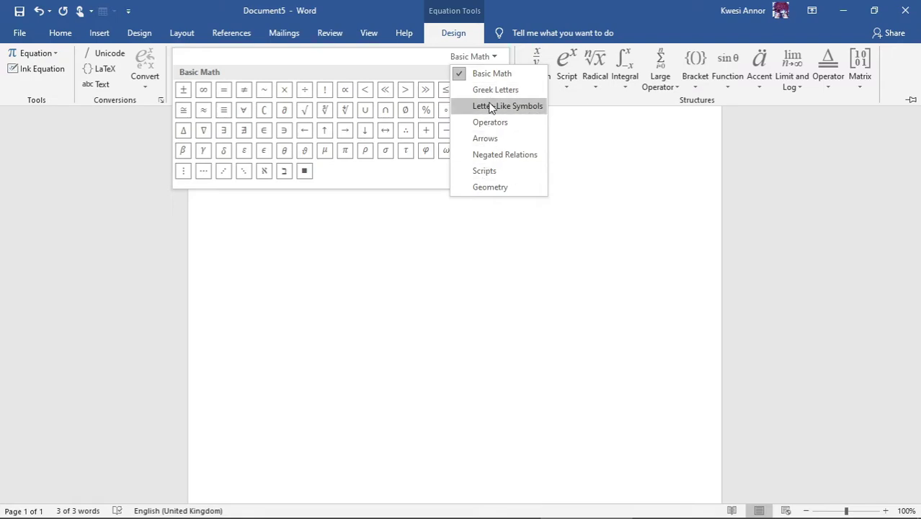
{"action": "left_click", "coordinate": [586, 180]}
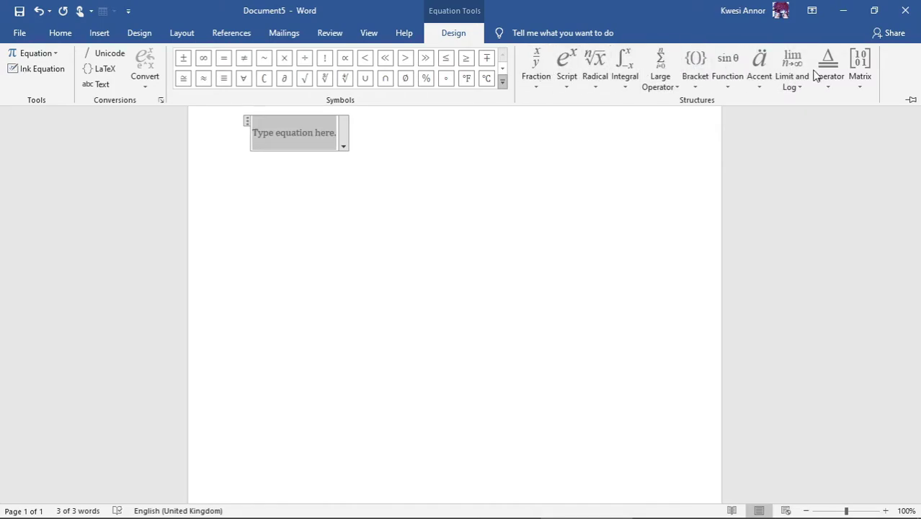
Build a stacked fraction reading 21 over 9, then select the equation.
{"action": "left_click", "coordinate": [537, 65]}
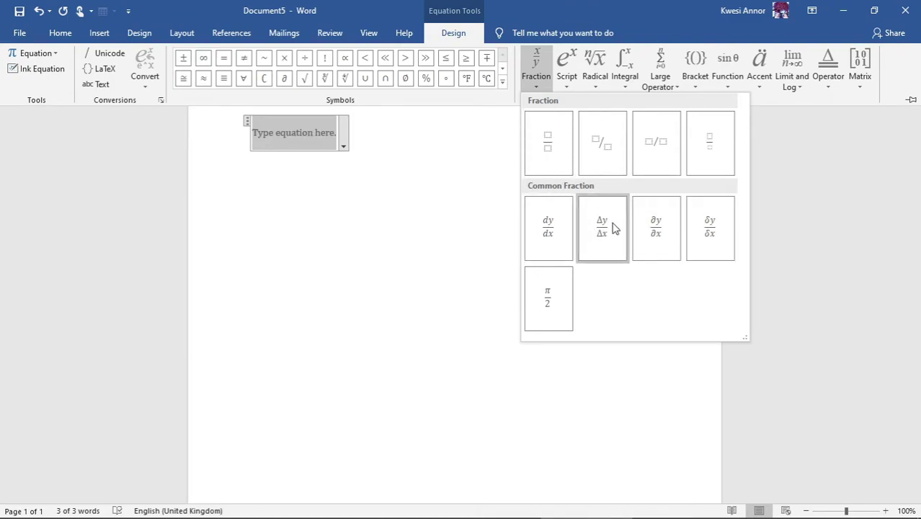
{"action": "left_click", "coordinate": [549, 150]}
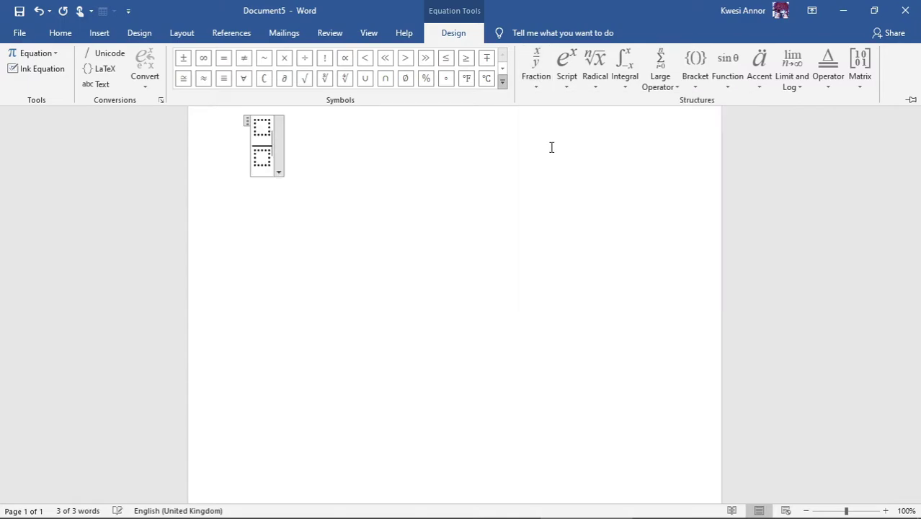
{"action": "key", "text": "ctrl+F1"}
{"action": "left_click", "coordinate": [263, 129]}
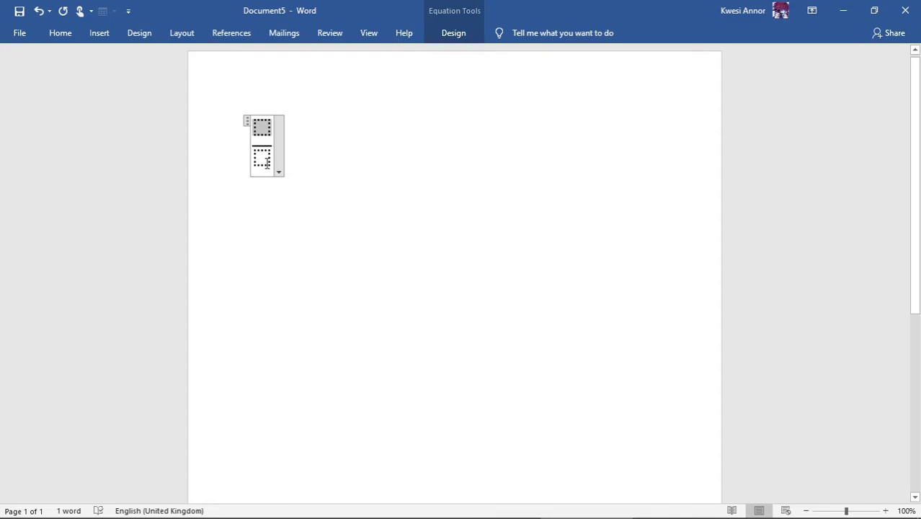
{"action": "type", "text": "21"}
{"action": "left_click", "coordinate": [264, 156]}
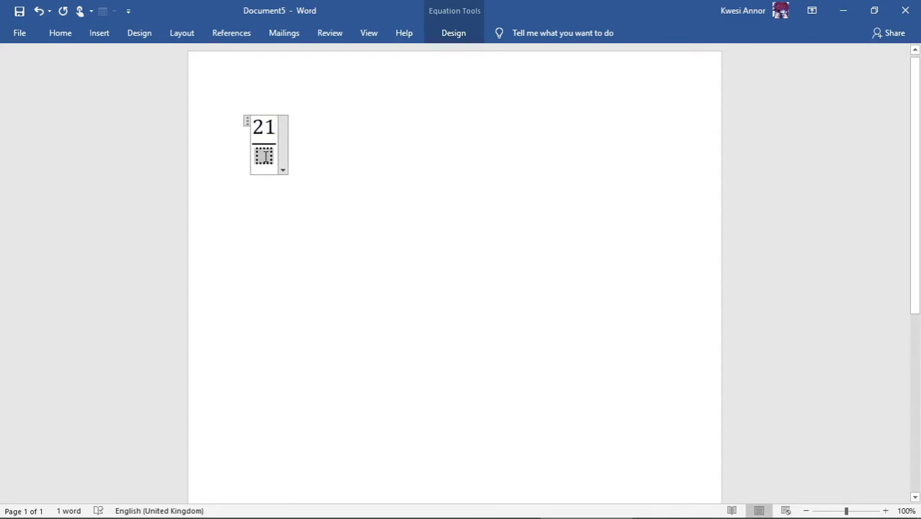
{"action": "type", "text": "9"}
{"action": "left_click", "coordinate": [365, 160]}
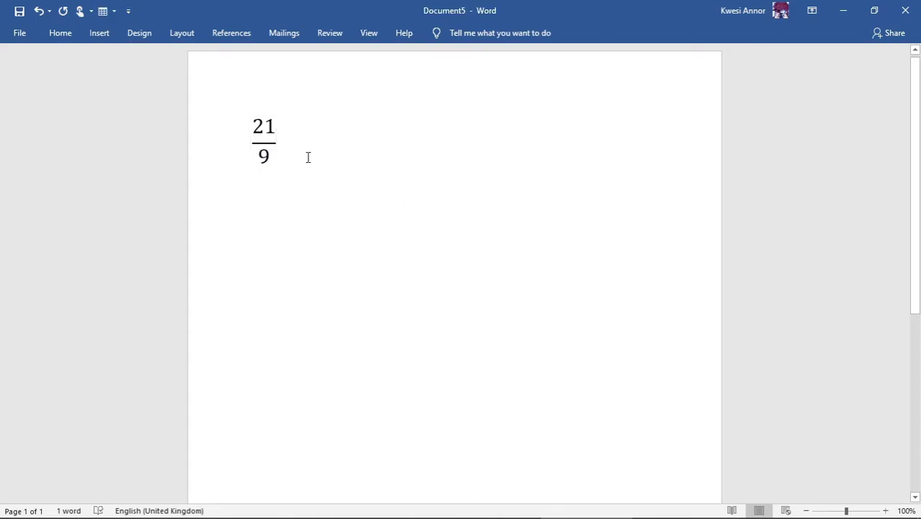
{"action": "left_click", "coordinate": [214, 152]}
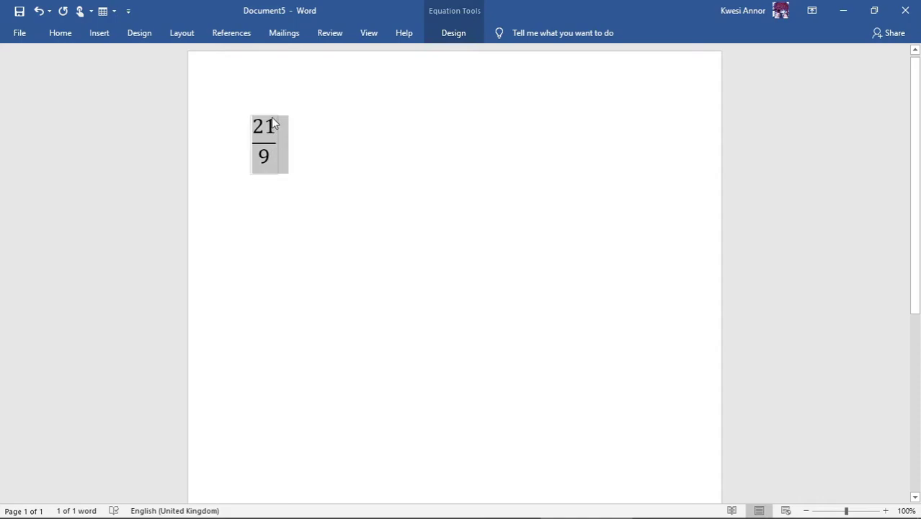
Centre the equation, then return it to left alignment.
{"action": "left_click", "coordinate": [66, 34]}
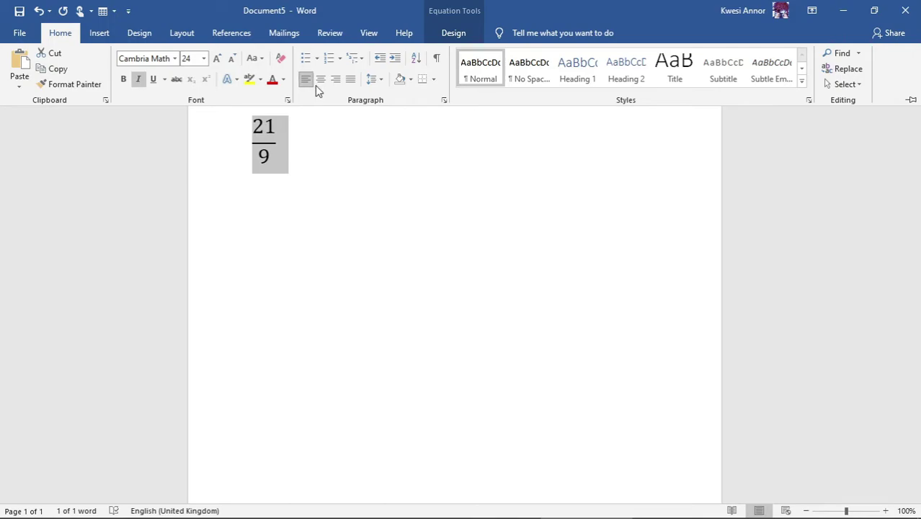
{"action": "left_click", "coordinate": [350, 80]}
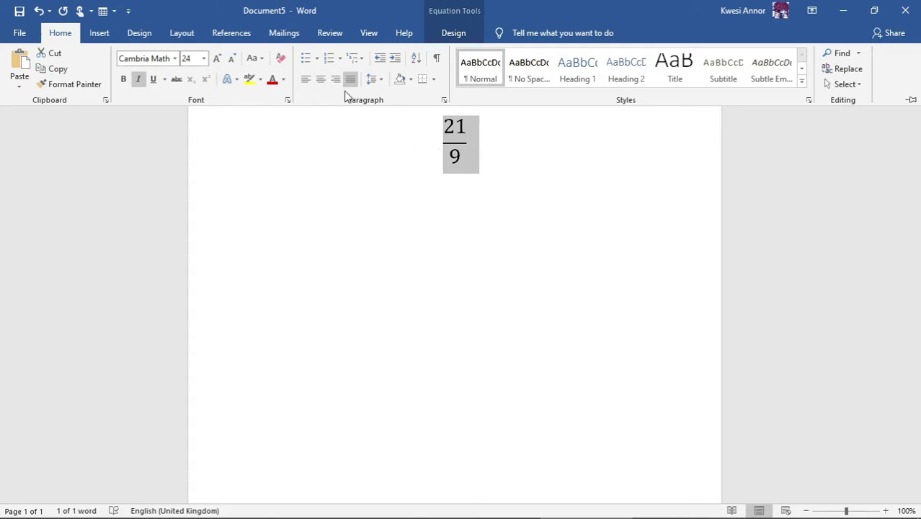
{"action": "left_click", "coordinate": [306, 81]}
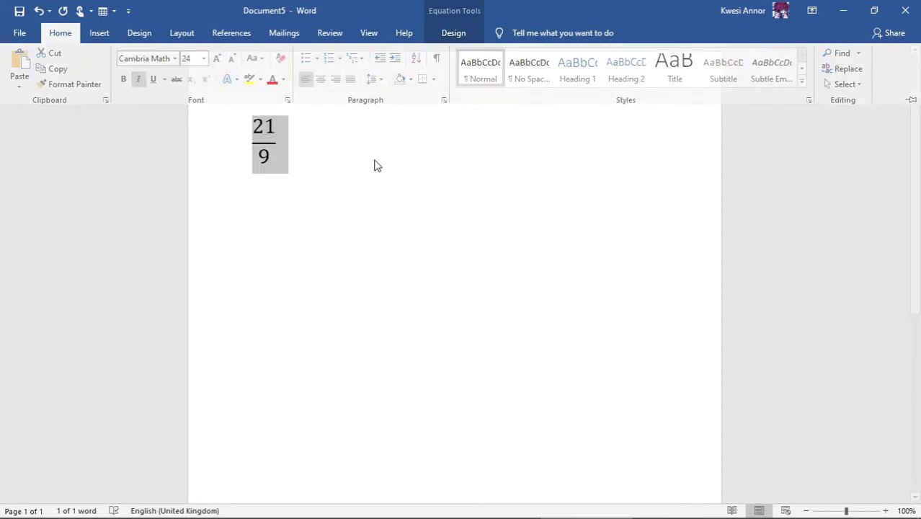
{"action": "left_click", "coordinate": [454, 33]}
{"action": "left_click", "coordinate": [566, 84]}
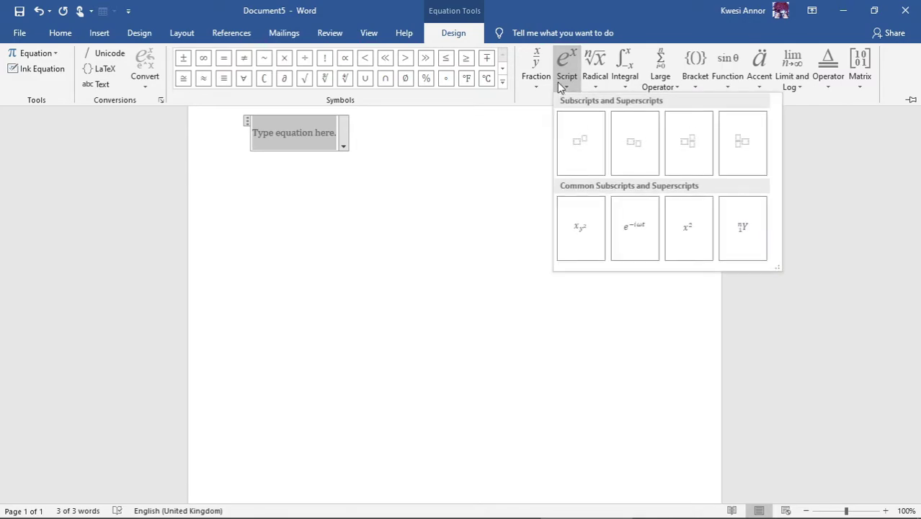
Enter 2 raised to the power x using the Superscript template.
{"action": "left_click", "coordinate": [592, 148]}
{"action": "left_click", "coordinate": [262, 128]}
{"action": "left_click", "coordinate": [262, 128]}
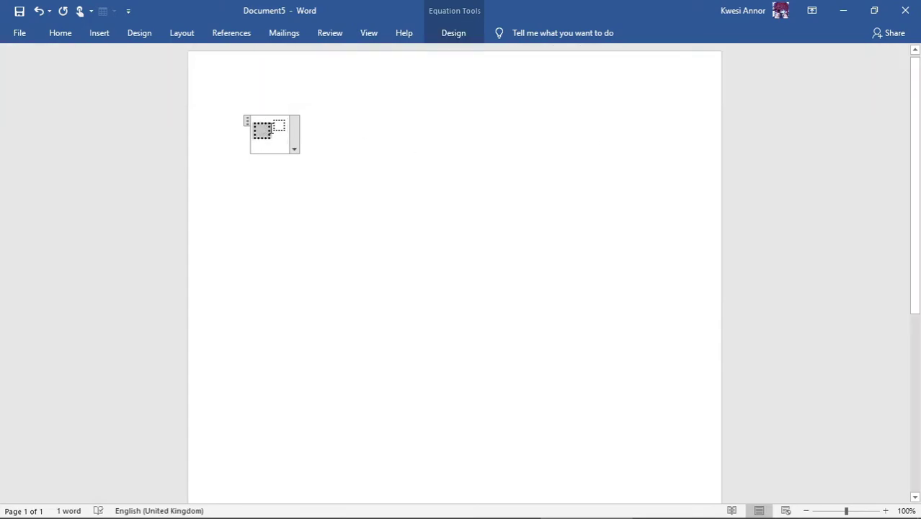
{"action": "type", "text": "2"}
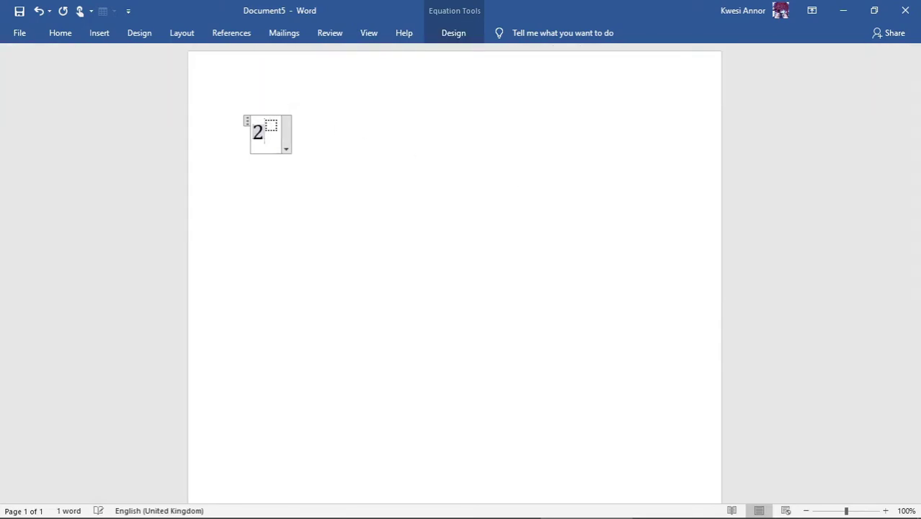
{"action": "left_click", "coordinate": [271, 125]}
{"action": "type", "text": "x"}
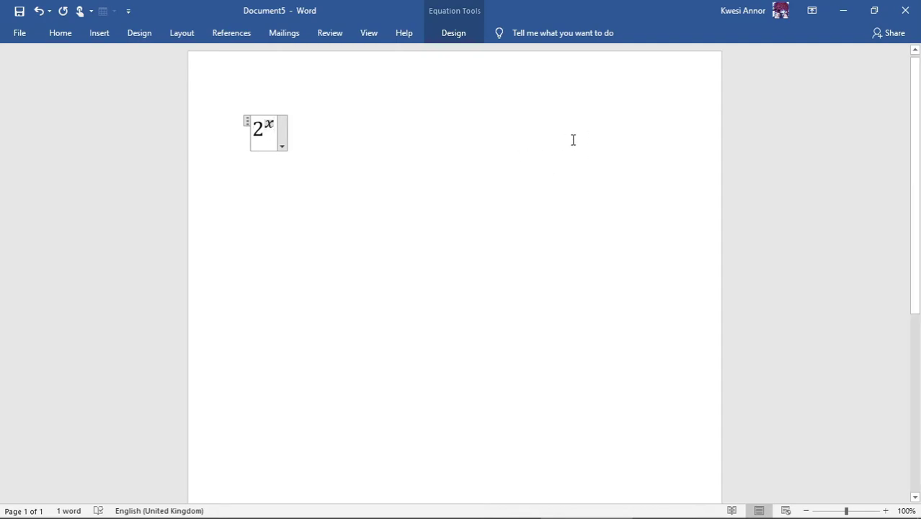
{"action": "left_click", "coordinate": [723, 127]}
{"action": "left_click", "coordinate": [462, 35]}
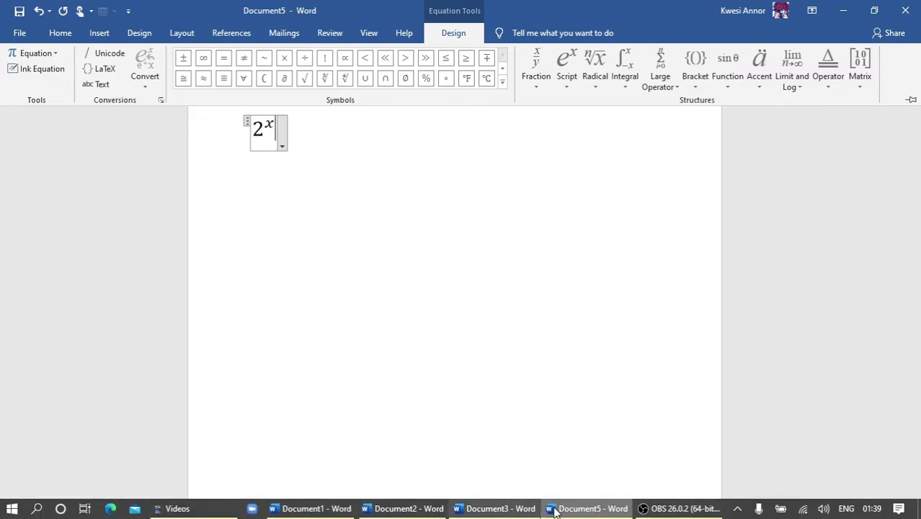
Cycle through Document3 and Document2 to bring Document1 to the front.
{"action": "left_click", "coordinate": [486, 509]}
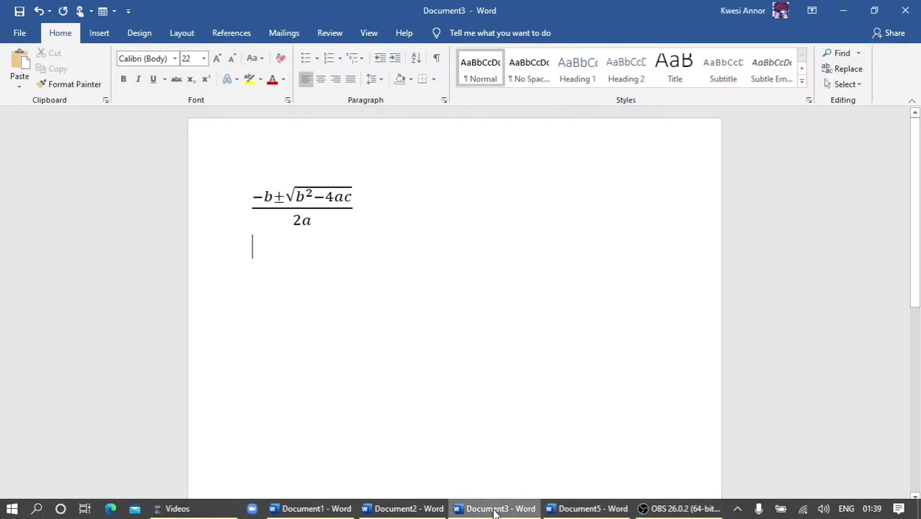
{"action": "left_click", "coordinate": [409, 511]}
{"action": "left_click", "coordinate": [322, 509]}
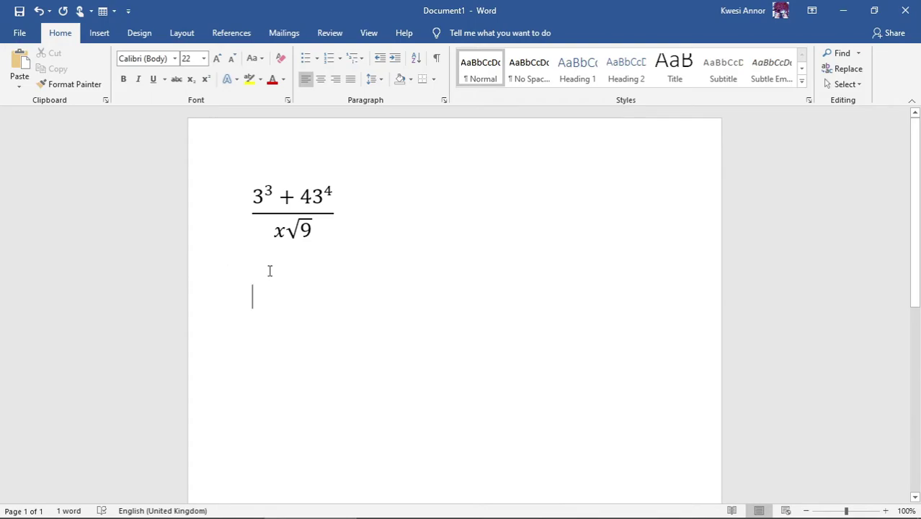
Insert a new equation containing an empty stacked fraction below the existing one.
{"action": "left_click", "coordinate": [99, 34]}
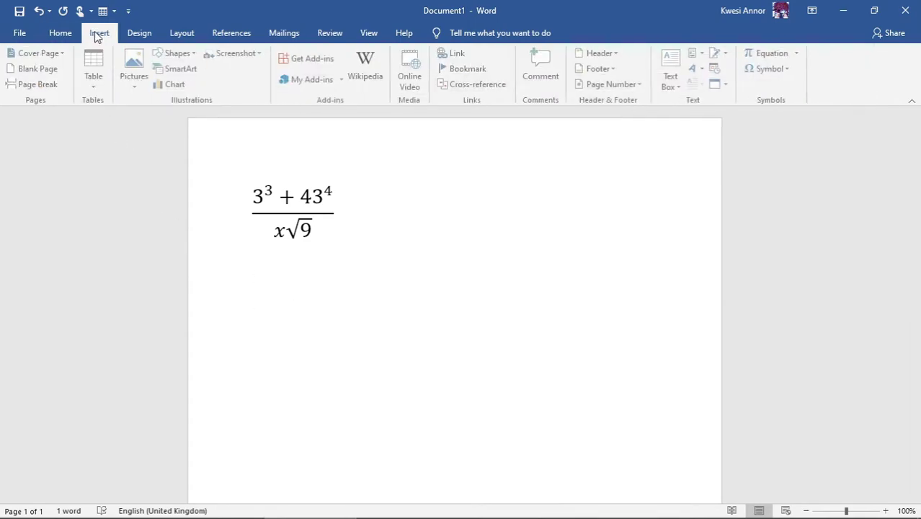
{"action": "left_click", "coordinate": [774, 57]}
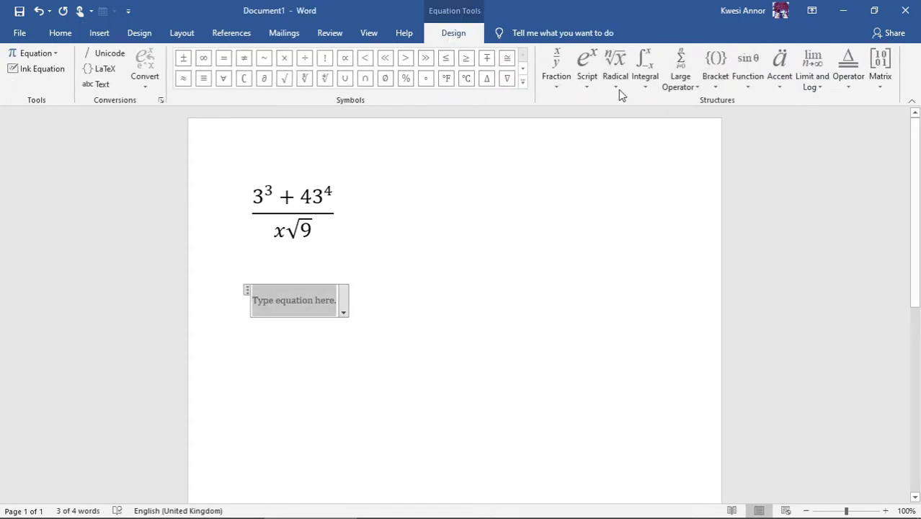
{"action": "left_click", "coordinate": [563, 66]}
{"action": "left_click", "coordinate": [566, 140]}
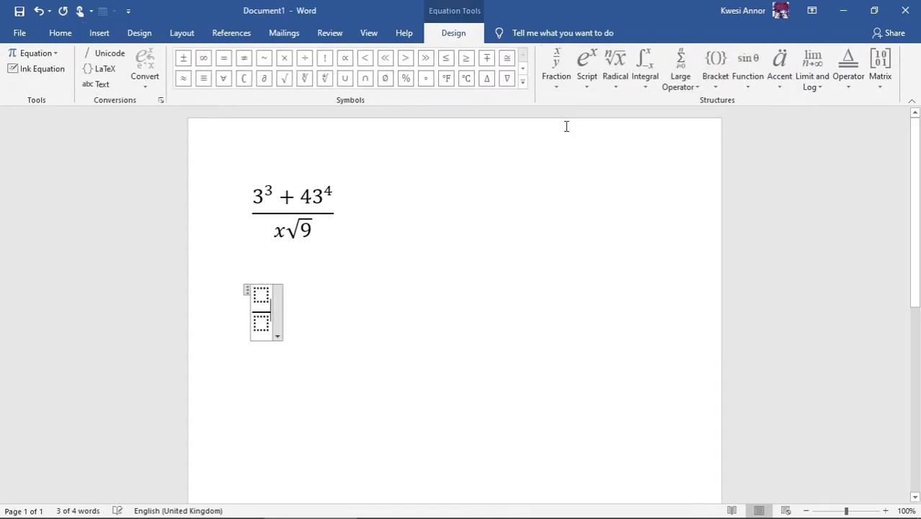
{"action": "left_click", "coordinate": [261, 294]}
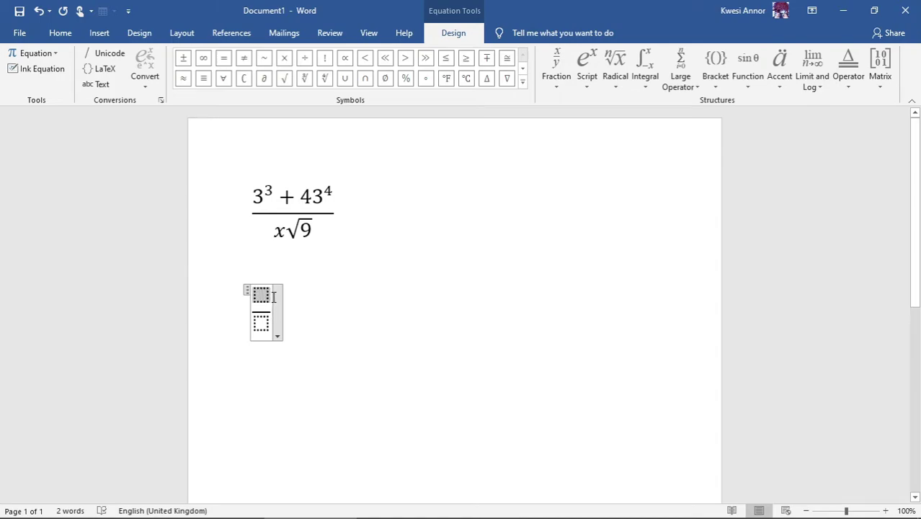
Put 3 cubed in the numerator using a superscript template.
{"action": "left_click", "coordinate": [585, 85]}
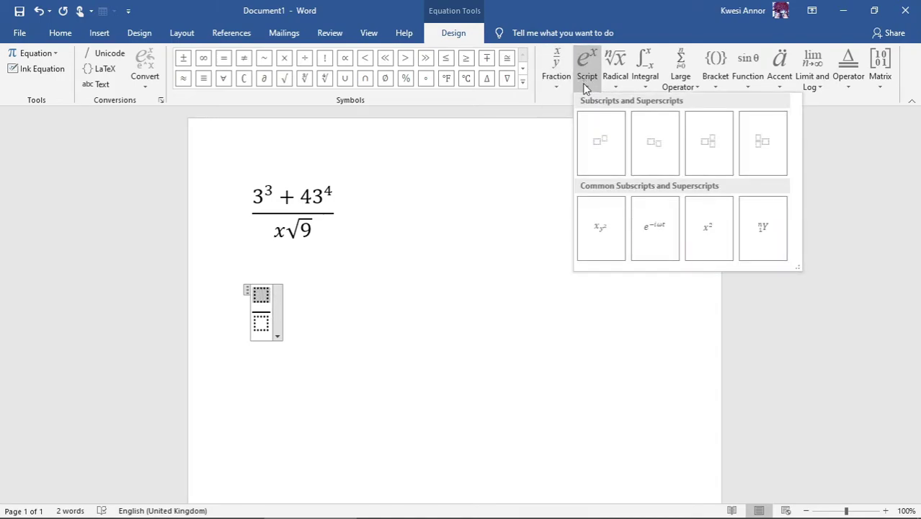
{"action": "left_click", "coordinate": [608, 150]}
{"action": "left_click", "coordinate": [271, 300]}
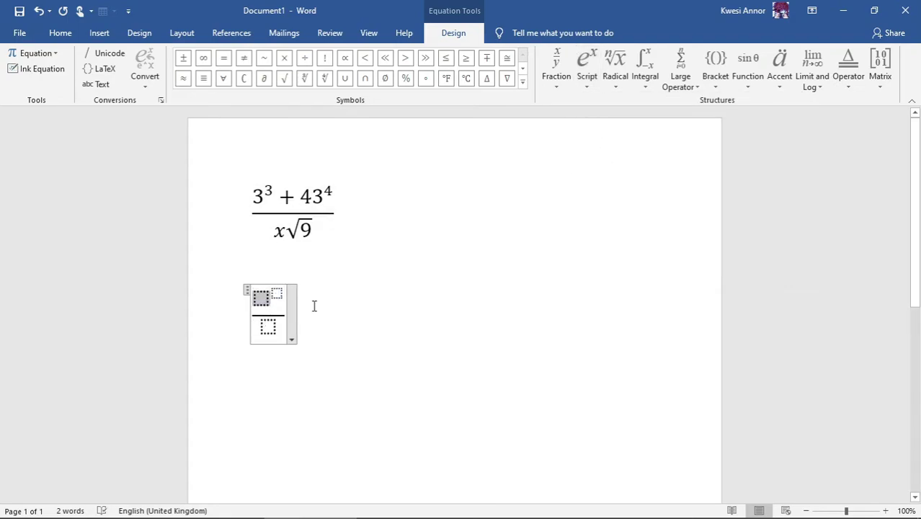
{"action": "type", "text": "3"}
{"action": "left_click", "coordinate": [271, 292]}
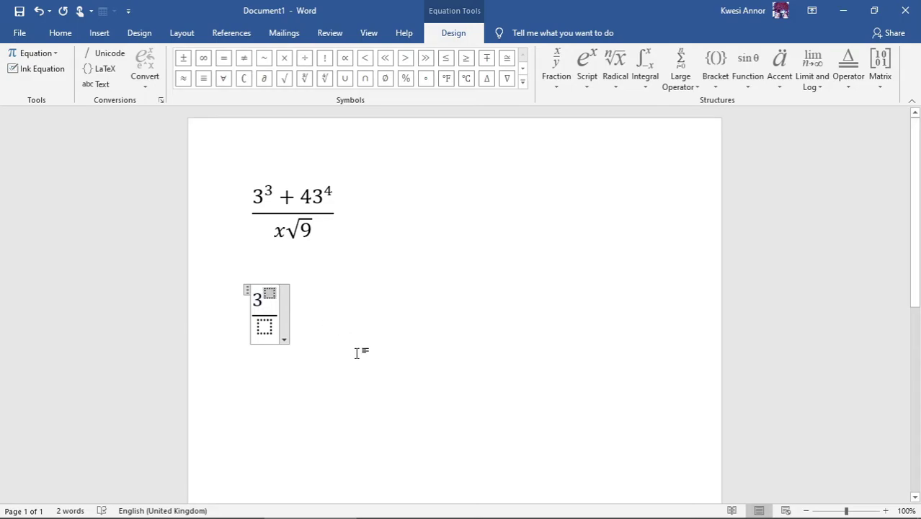
{"action": "type", "text": "3"}
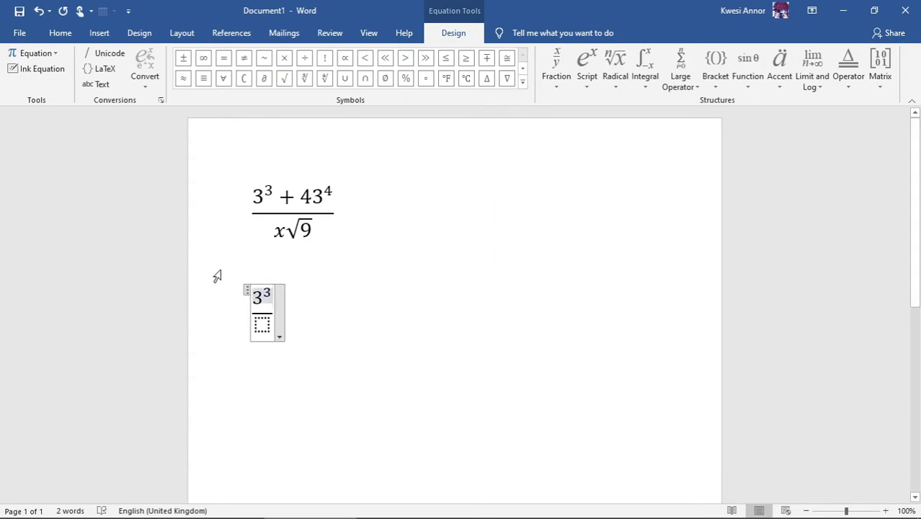
Extend the numerator with + 43 to the power 4.
{"action": "type", "text": "+"}
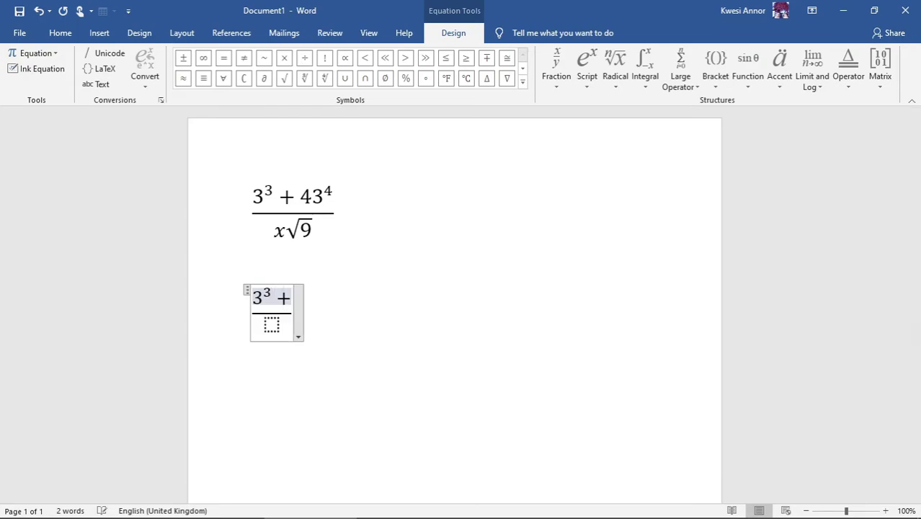
{"action": "left_click", "coordinate": [586, 64]}
{"action": "left_click", "coordinate": [599, 143]}
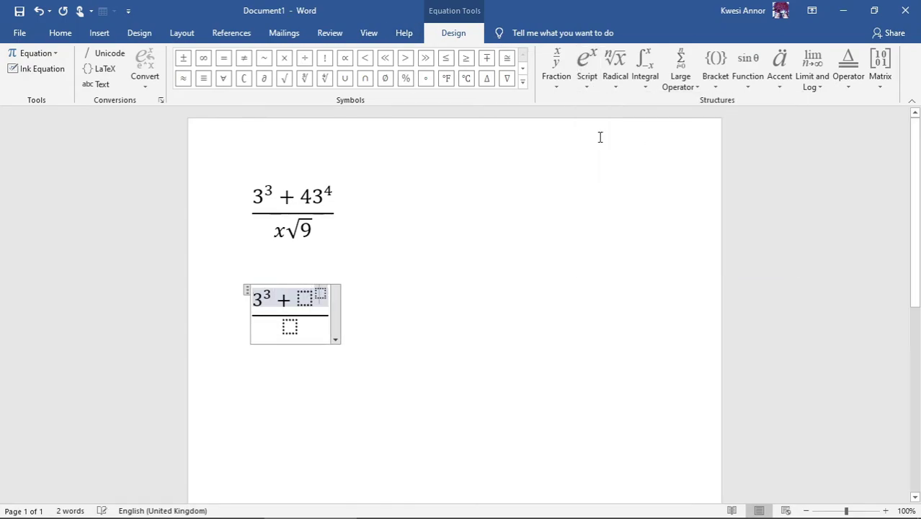
{"action": "left_click", "coordinate": [305, 297]}
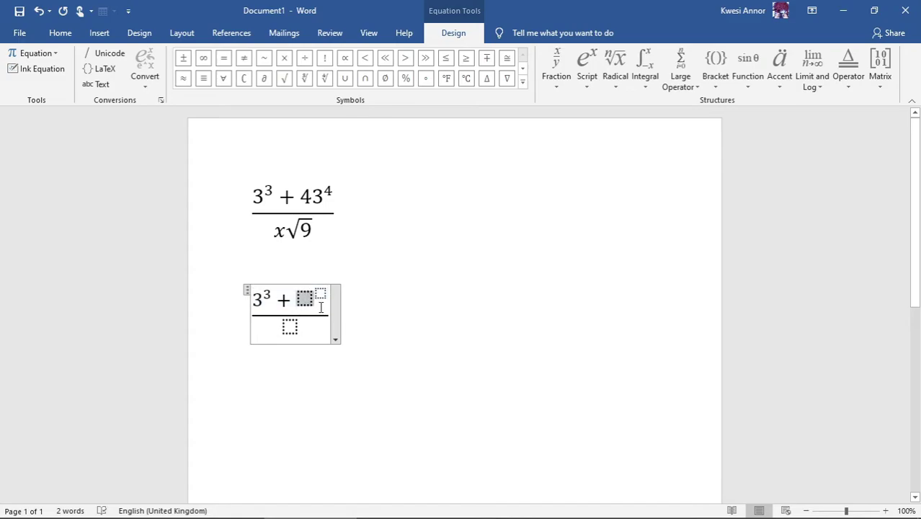
{"action": "type", "text": "43"}
{"action": "left_click", "coordinate": [324, 294]}
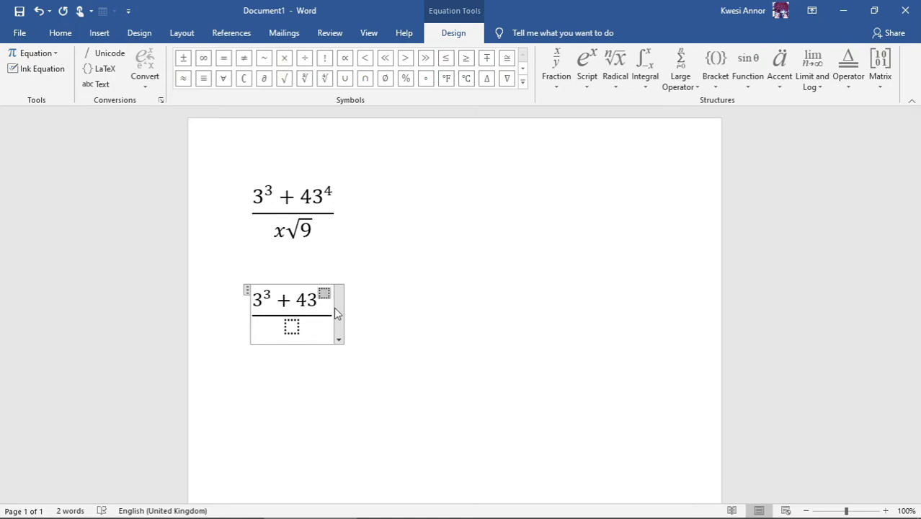
{"action": "type", "text": "4"}
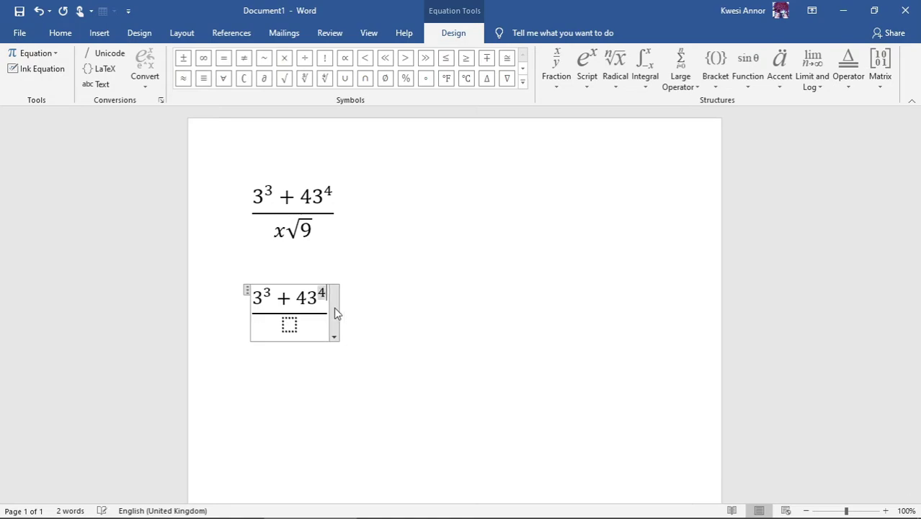
Fill the denominator with x√9, then switch to Document2.
{"action": "left_click", "coordinate": [289, 325]}
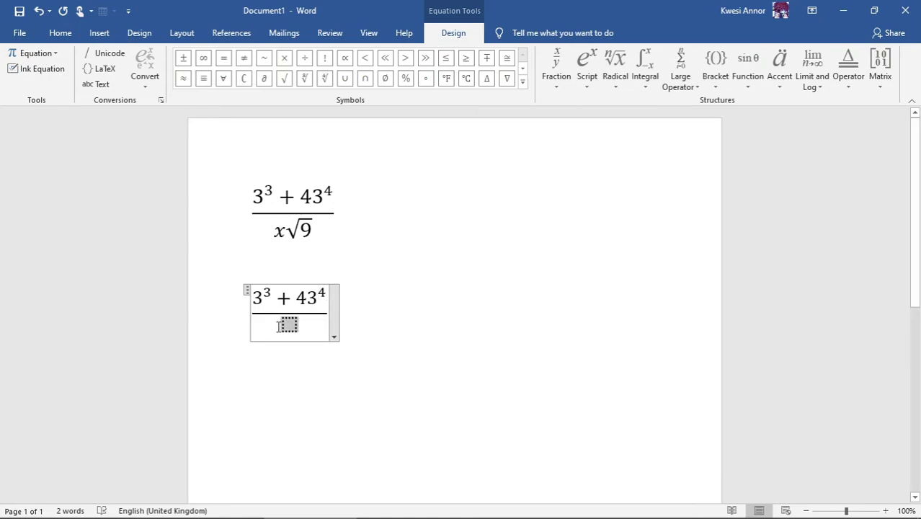
{"action": "left_click", "coordinate": [614, 76]}
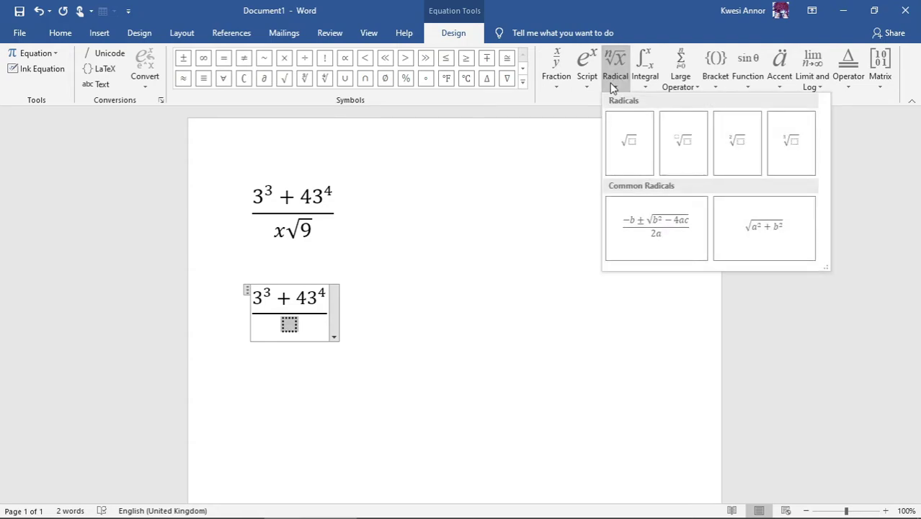
{"action": "left_click", "coordinate": [628, 144]}
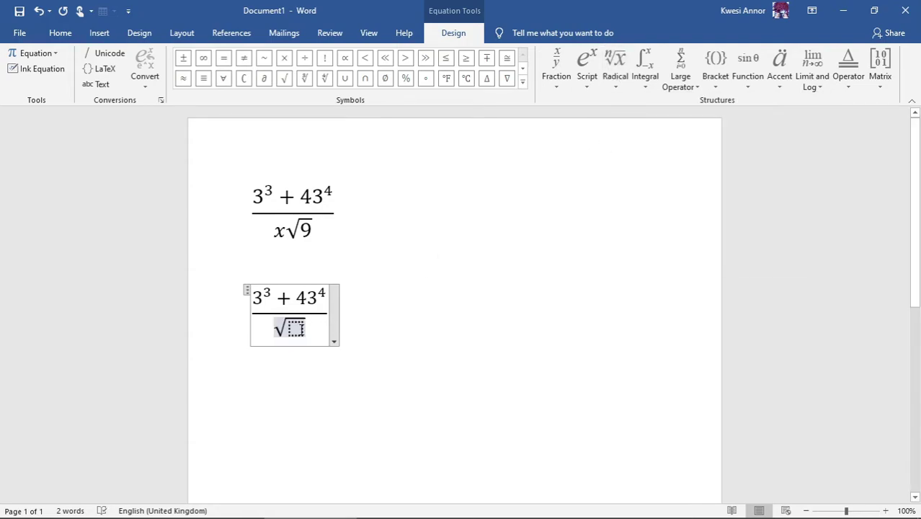
{"action": "left_click", "coordinate": [299, 329]}
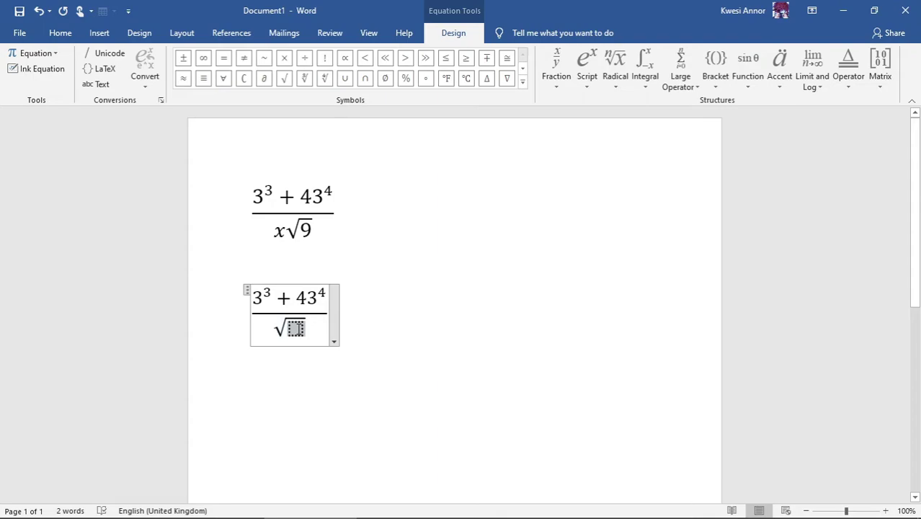
{"action": "type", "text": "9"}
{"action": "left_click", "coordinate": [281, 330]}
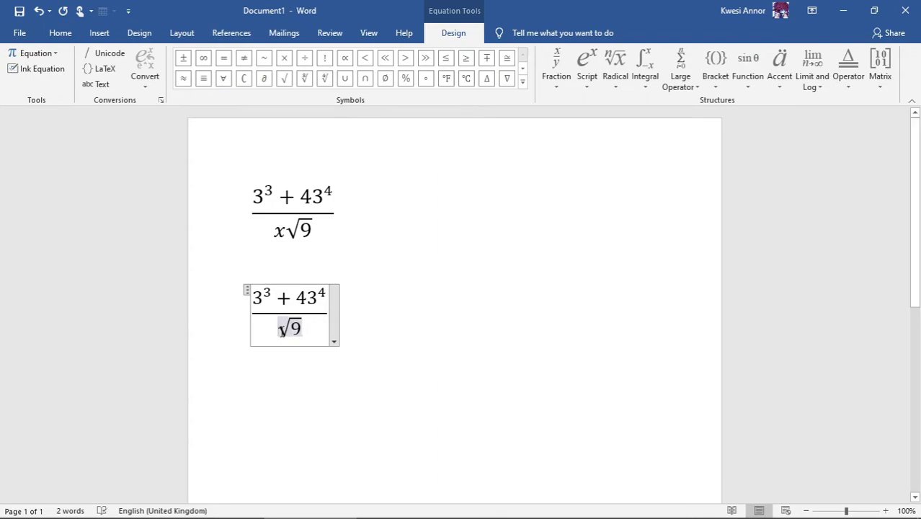
{"action": "type", "text": "x"}
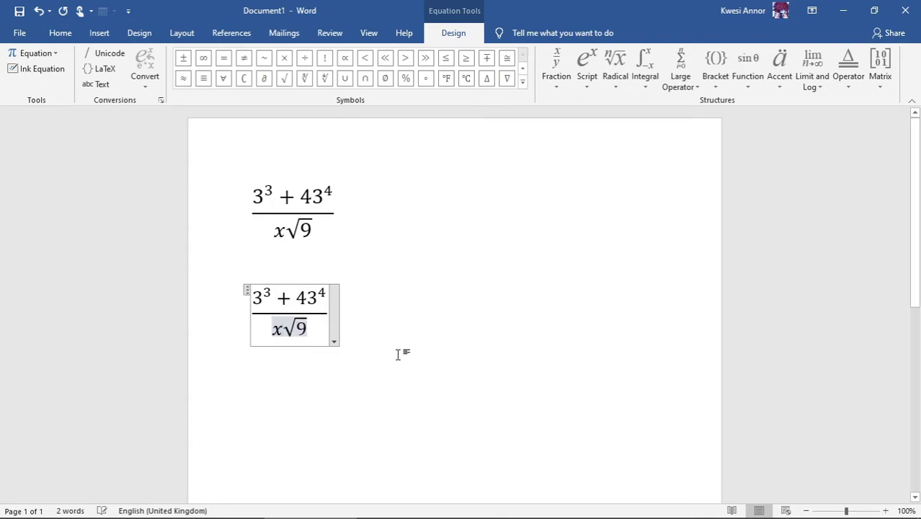
{"action": "left_click", "coordinate": [415, 322]}
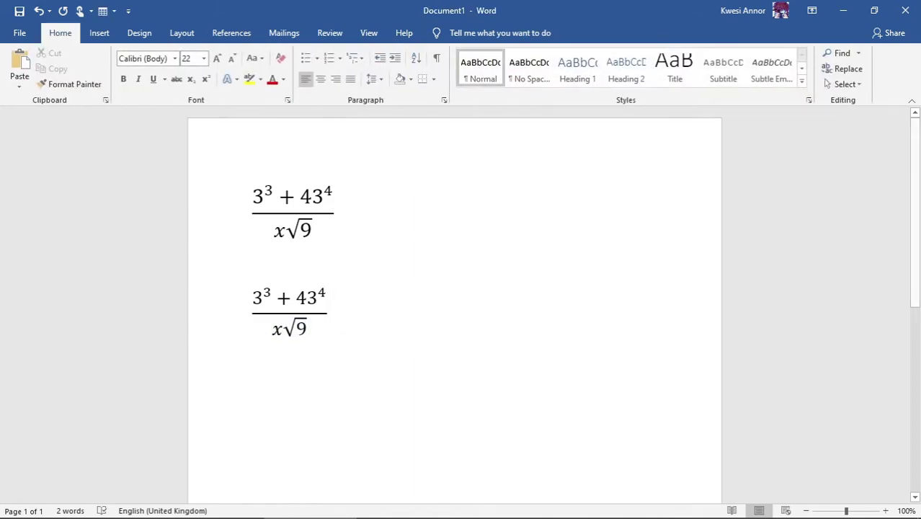
{"action": "left_click", "coordinate": [403, 509]}
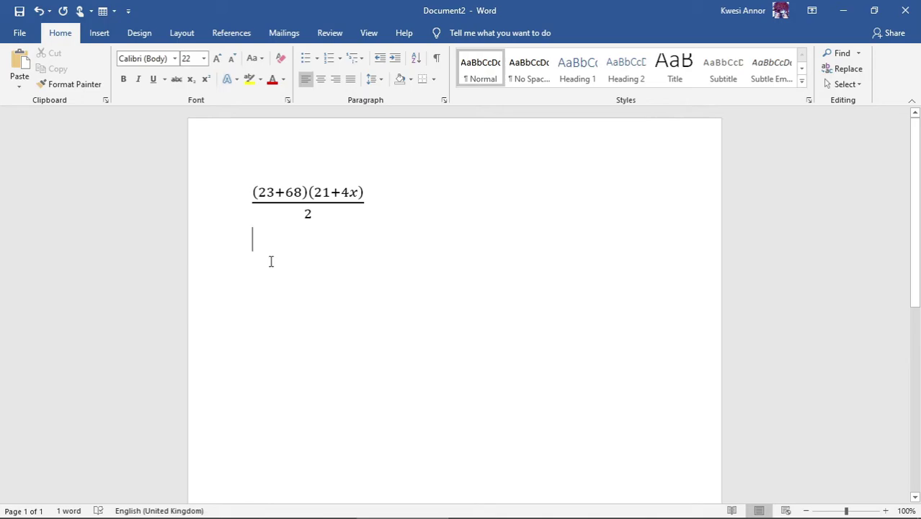
Add a new equation with an empty stacked fraction on a line below the first equation.
{"action": "key", "text": "Return"}
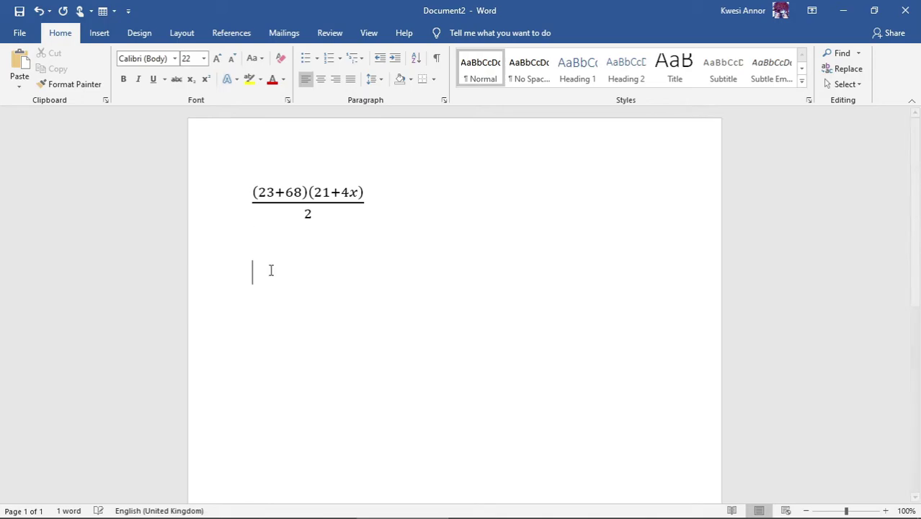
{"action": "left_click", "coordinate": [100, 34]}
{"action": "left_click", "coordinate": [782, 54]}
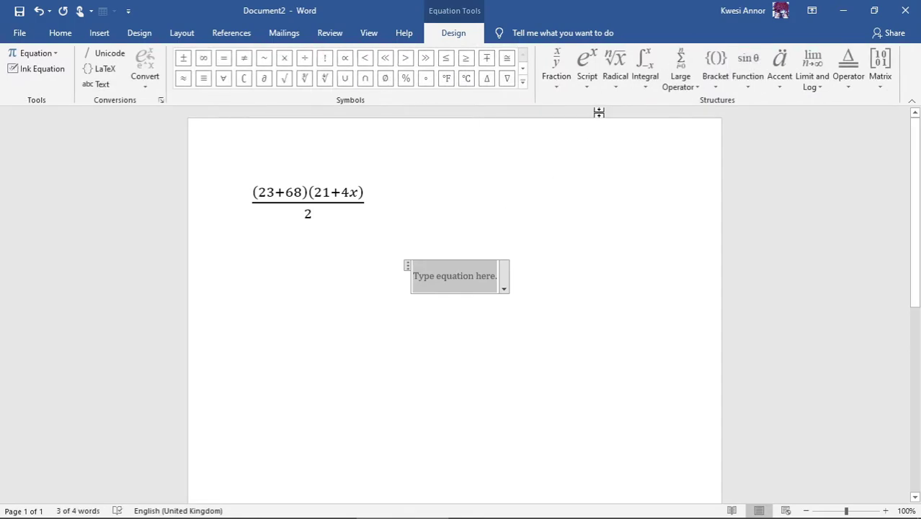
{"action": "left_click", "coordinate": [554, 72]}
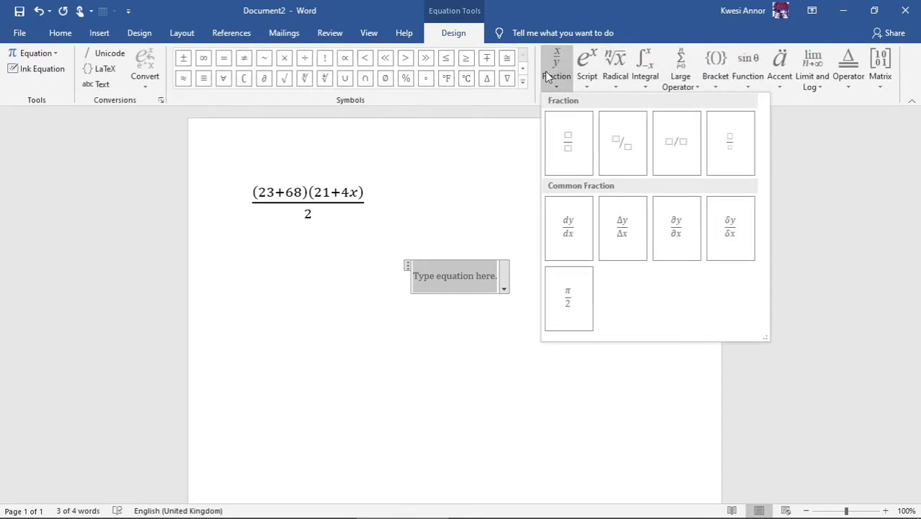
{"action": "left_click", "coordinate": [565, 141]}
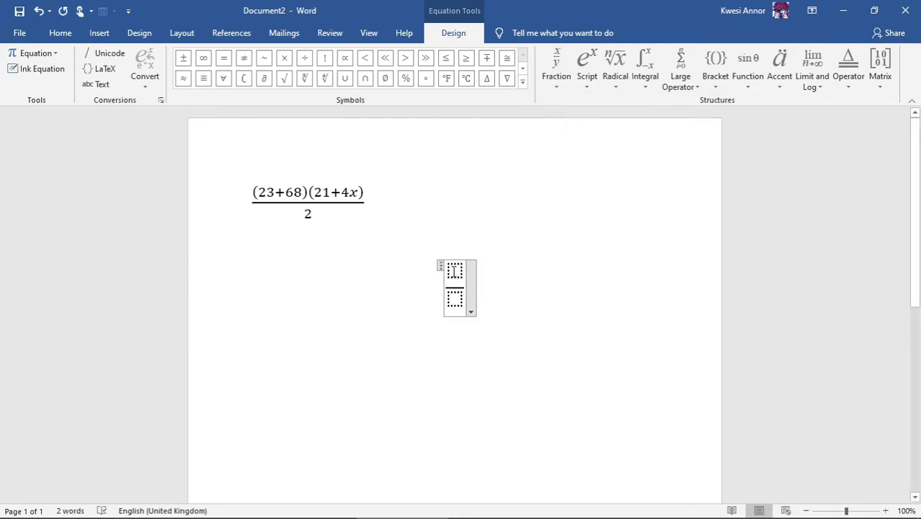
{"action": "left_click", "coordinate": [453, 270]}
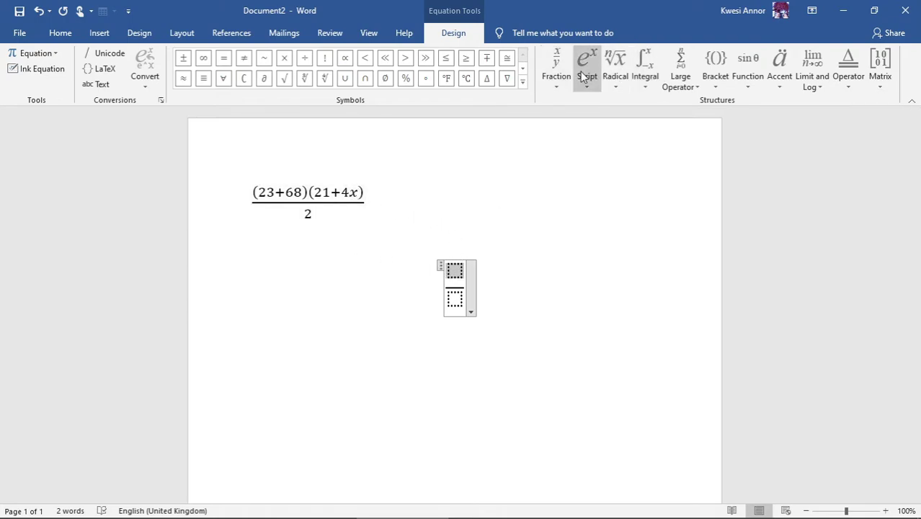
Fill the numerator with a parenthesised (23 + 68).
{"action": "left_click", "coordinate": [715, 72]}
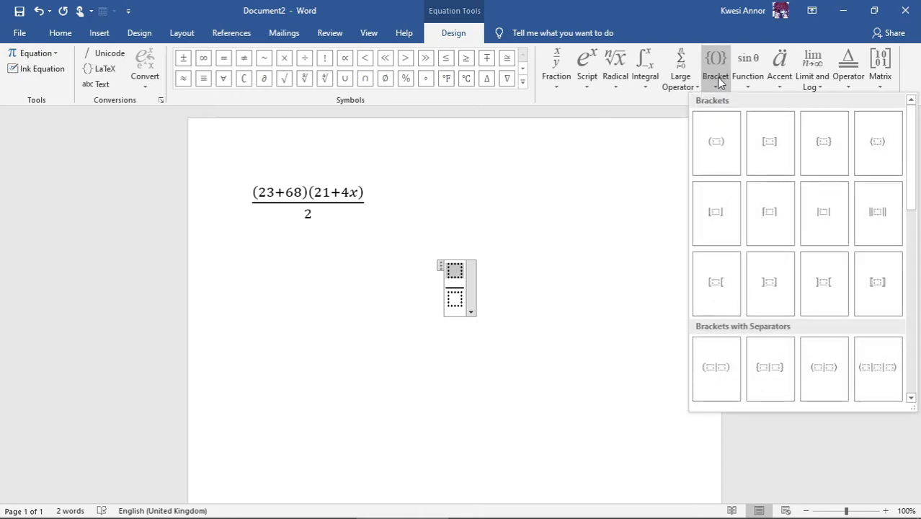
{"action": "left_click", "coordinate": [717, 138]}
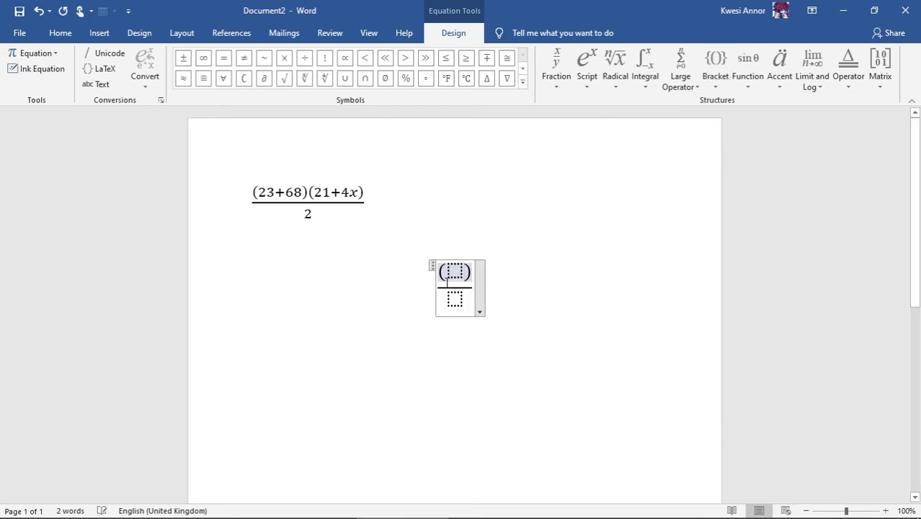
{"action": "left_click", "coordinate": [453, 272]}
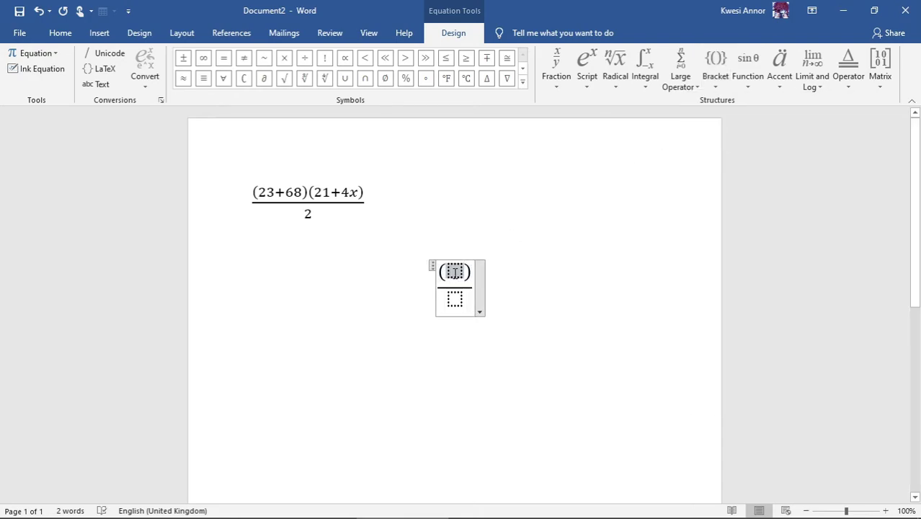
{"action": "type", "text": "23"}
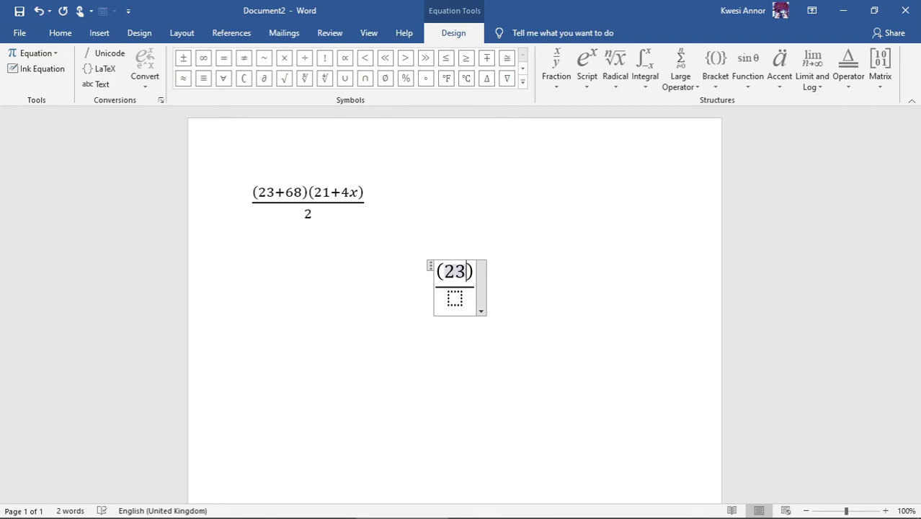
{"action": "type", "text": " + "}
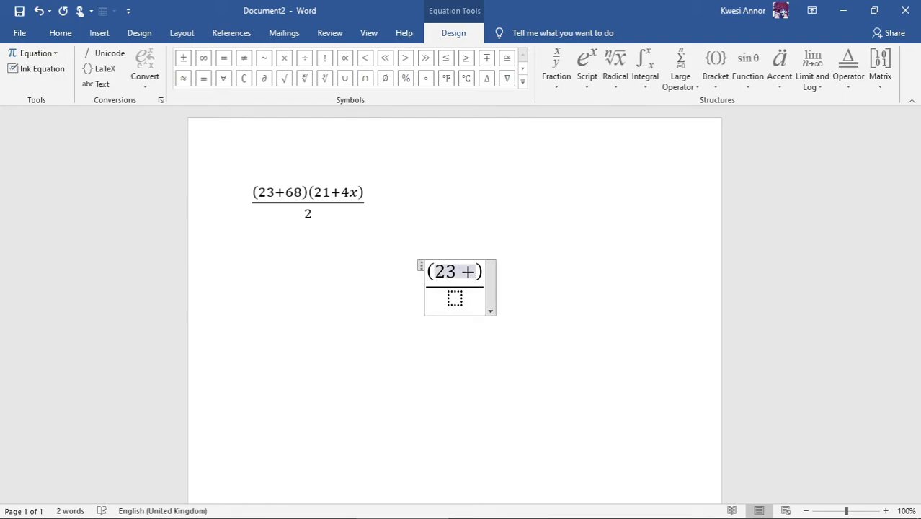
{"action": "type", "text": "68"}
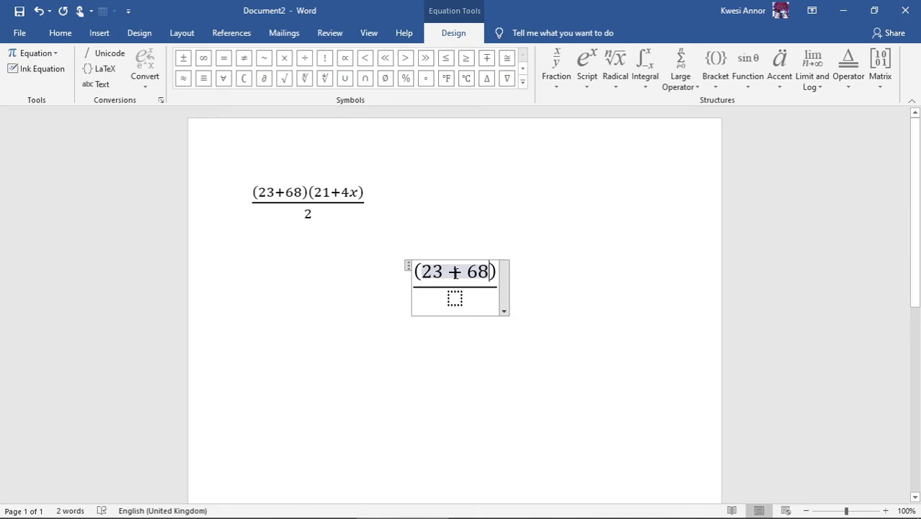
{"action": "key", "text": "Right"}
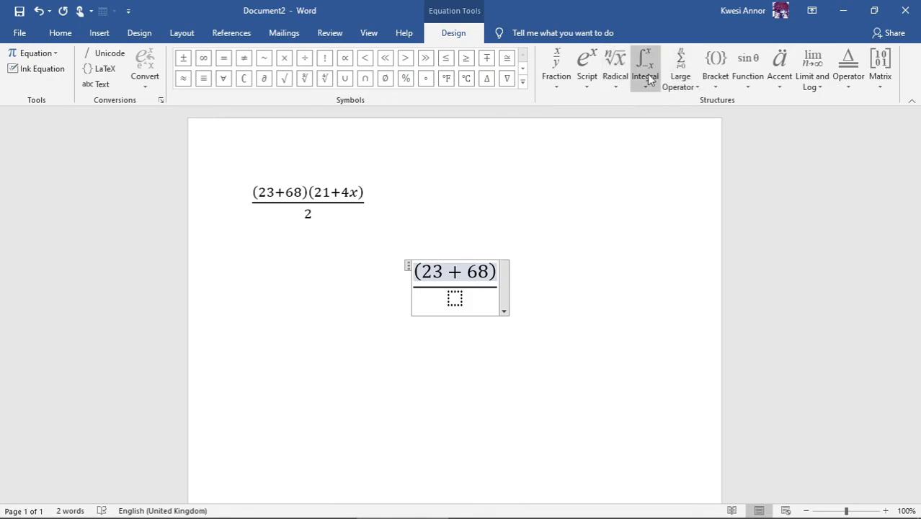
Add a second bracket (21 + 4x) and enter 2 as the denominator.
{"action": "left_click", "coordinate": [716, 66]}
{"action": "left_click", "coordinate": [718, 148]}
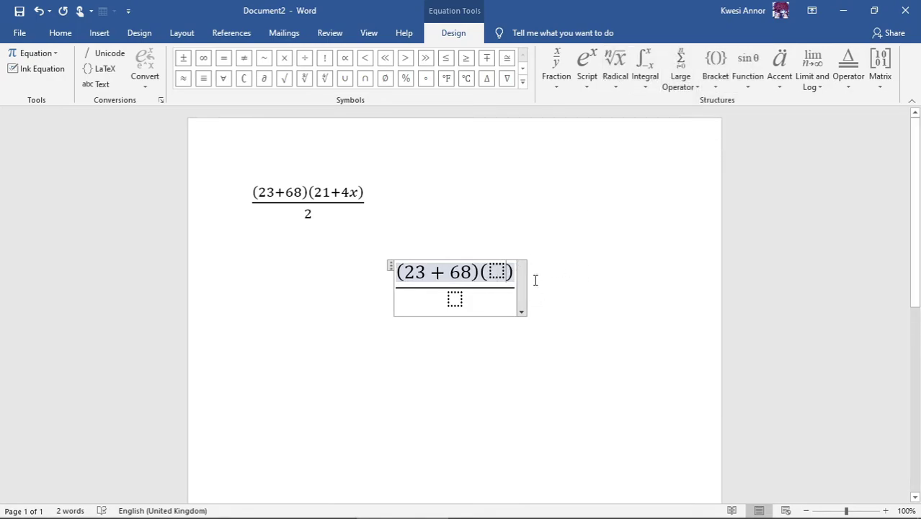
{"action": "type", "text": "21 "}
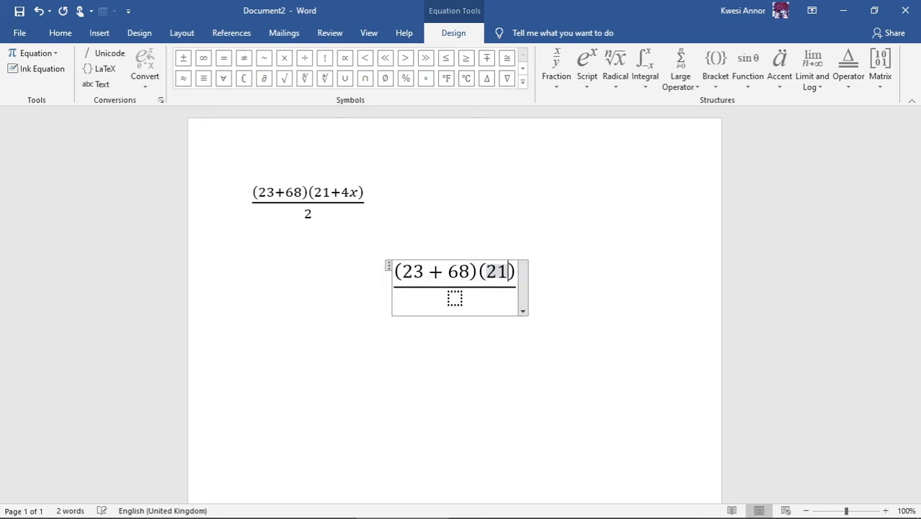
{"action": "type", "text": "+ 4"}
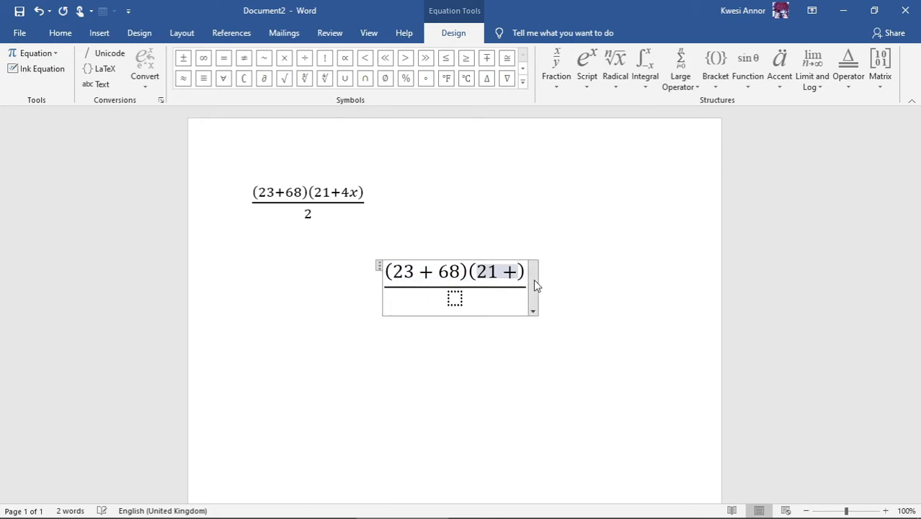
{"action": "type", "text": "x"}
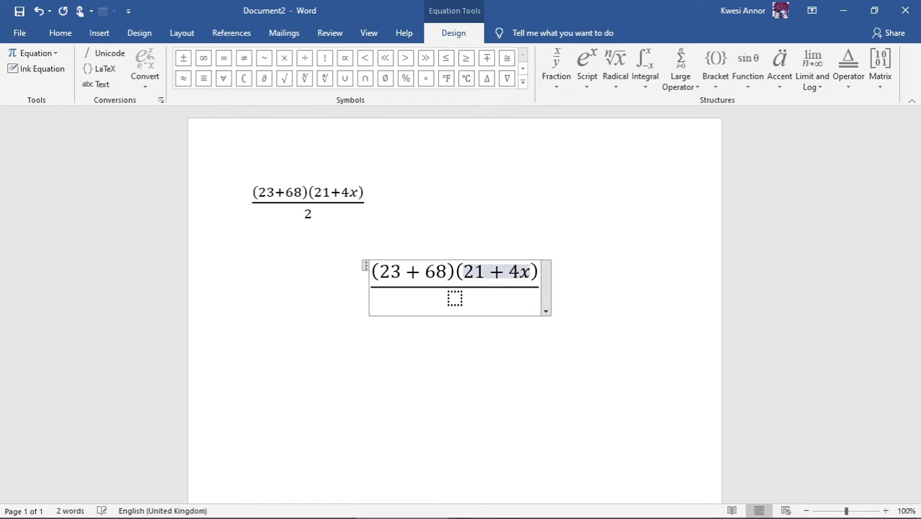
{"action": "left_click", "coordinate": [454, 298]}
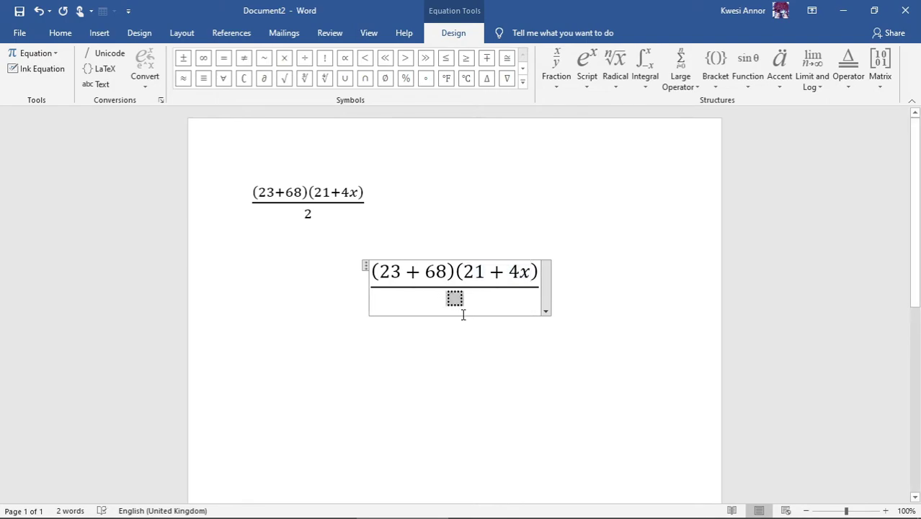
{"action": "type", "text": "2"}
Left-align the second equation and set its font size to 16, then 22.
{"action": "left_click", "coordinate": [62, 34]}
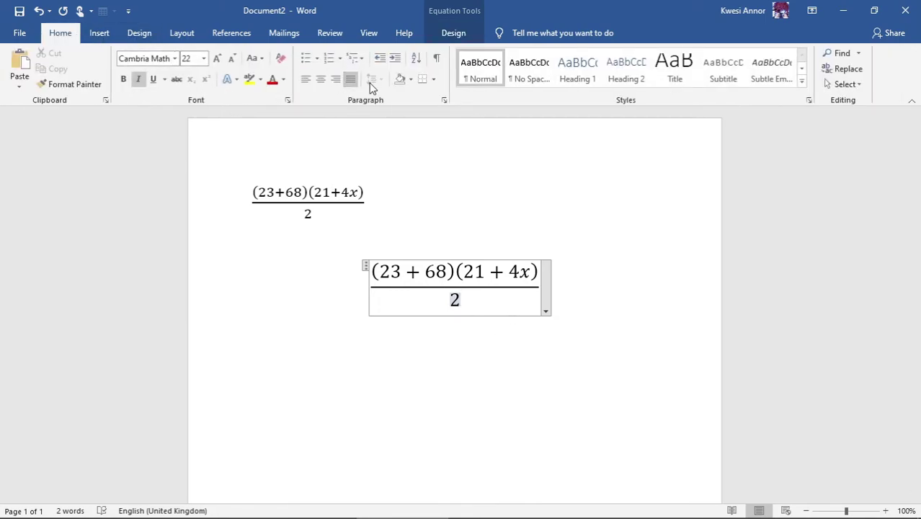
{"action": "left_click", "coordinate": [305, 79]}
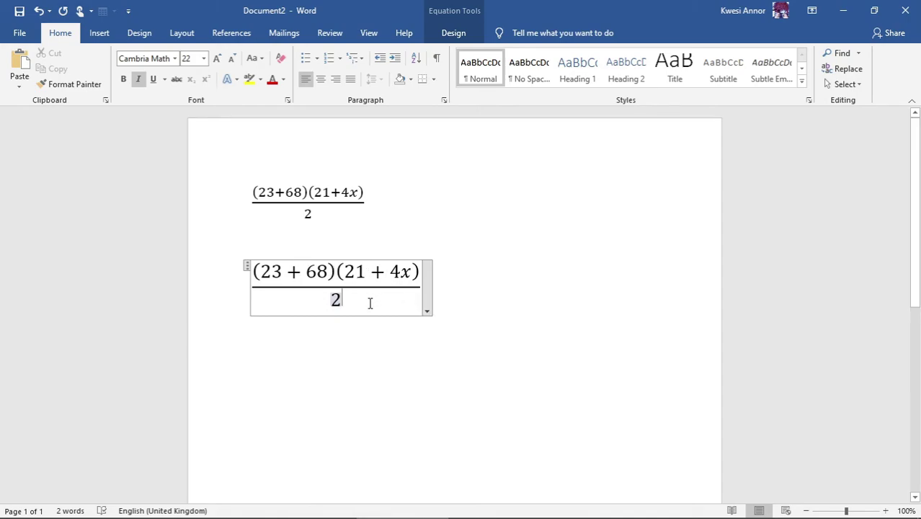
{"action": "left_click", "coordinate": [226, 253]}
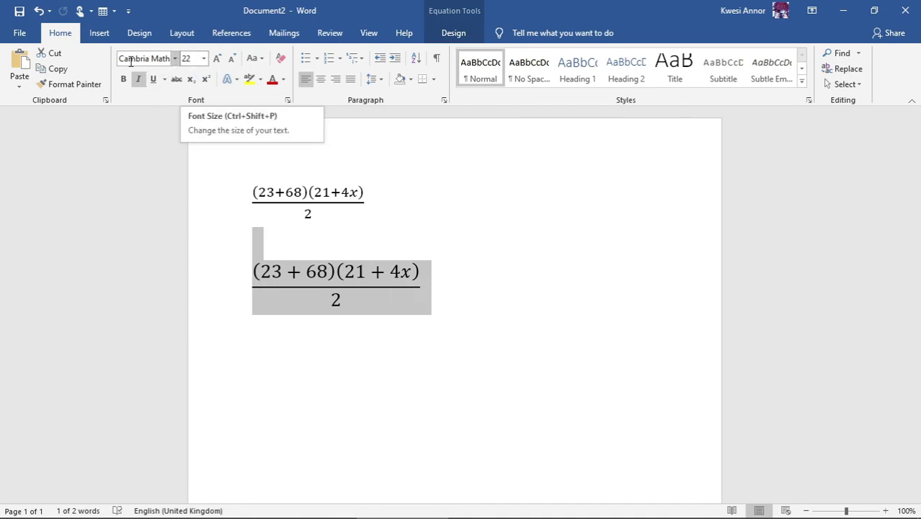
{"action": "left_click", "coordinate": [204, 58]}
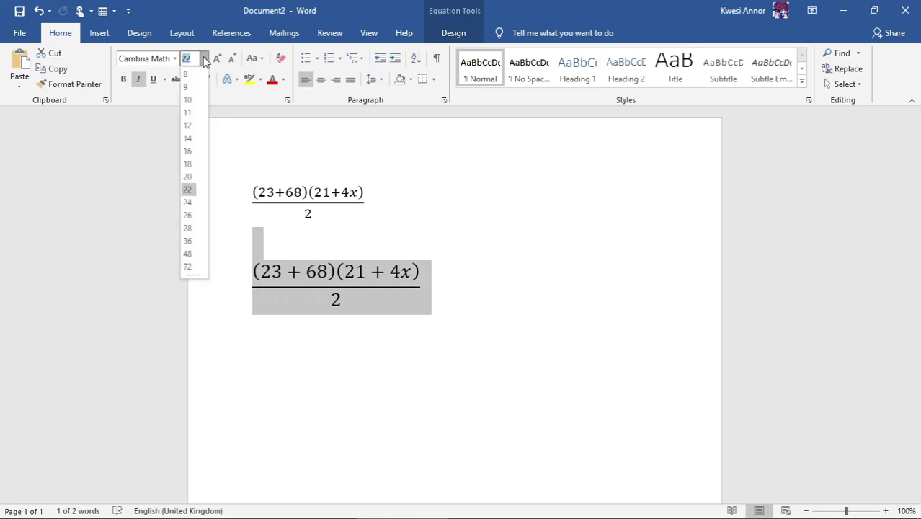
{"action": "left_click", "coordinate": [189, 151]}
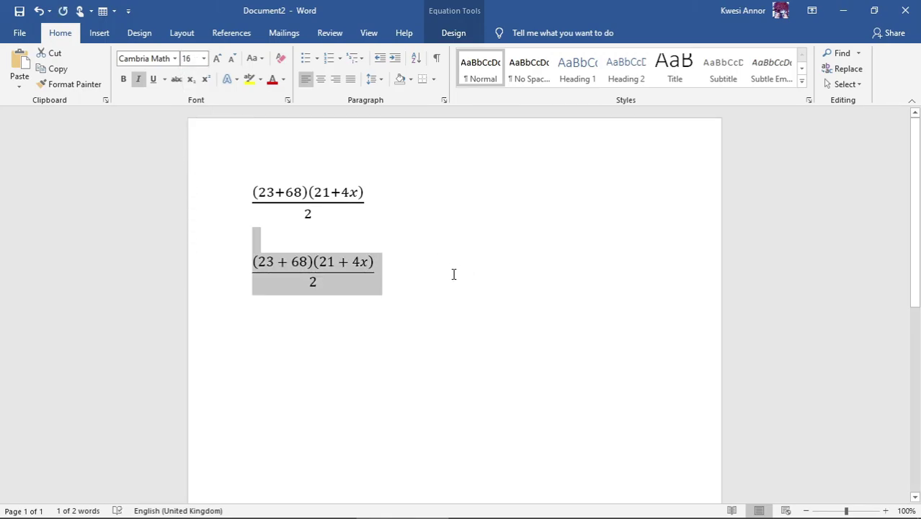
{"action": "left_click", "coordinate": [204, 58]}
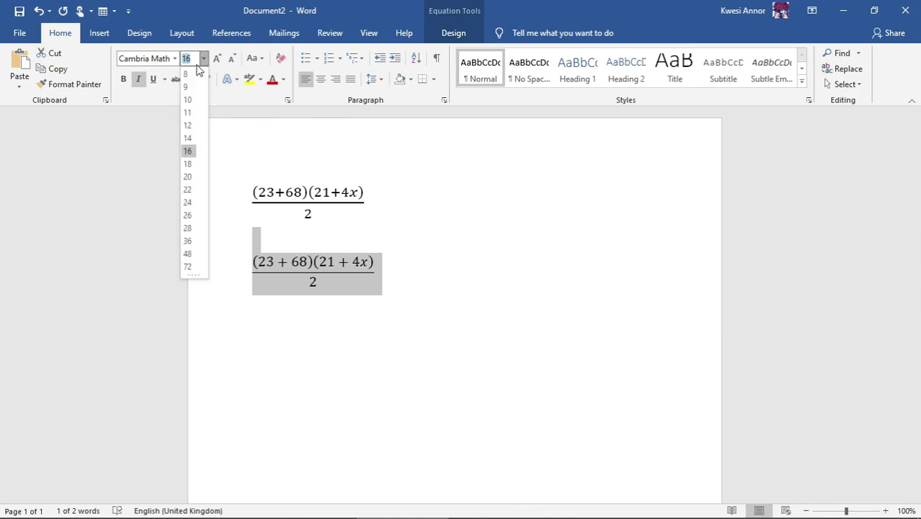
{"action": "left_click", "coordinate": [187, 189]}
{"action": "left_click", "coordinate": [447, 285]}
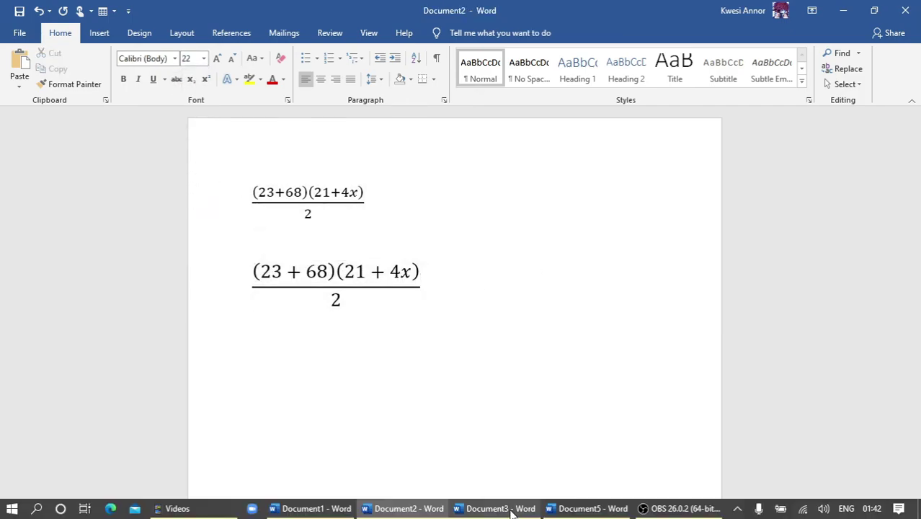
In Document3, insert an empty stacked-fraction equation below the quadratic formula.
{"action": "left_click", "coordinate": [510, 509]}
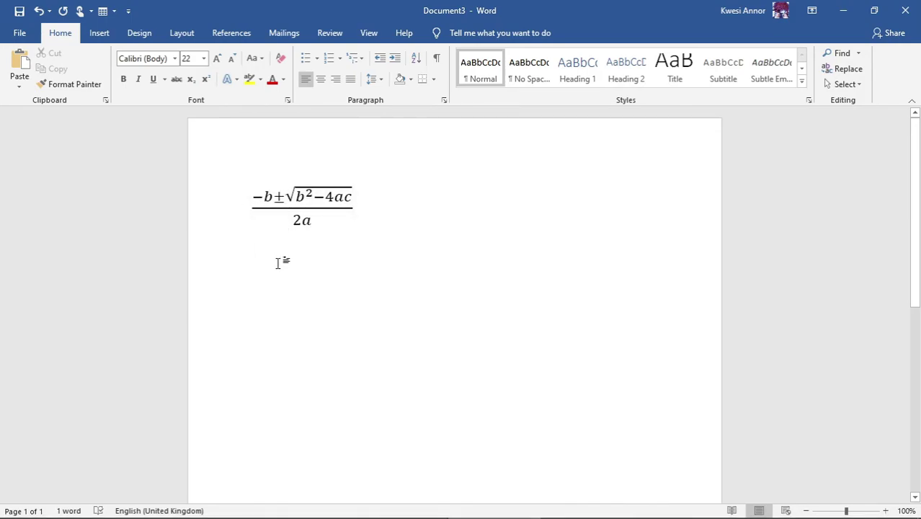
{"action": "key", "text": "Return"}
{"action": "left_click", "coordinate": [99, 33]}
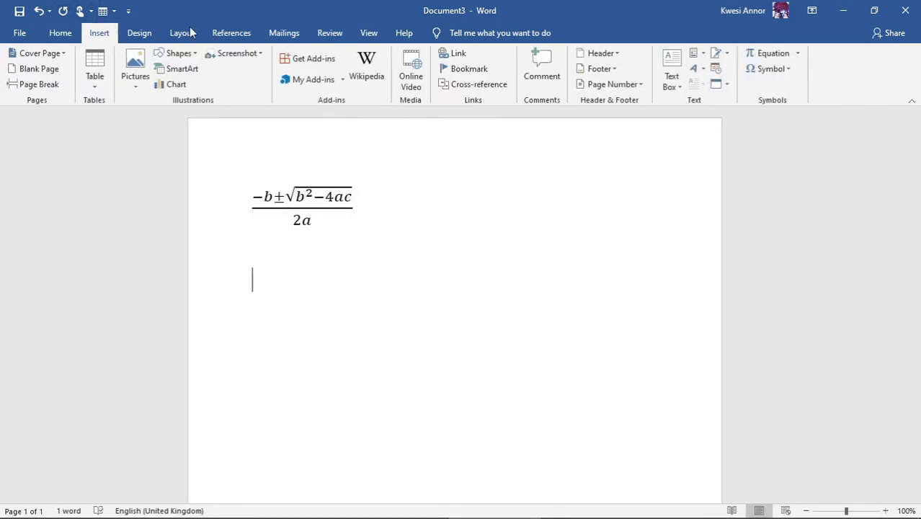
{"action": "left_click", "coordinate": [766, 53]}
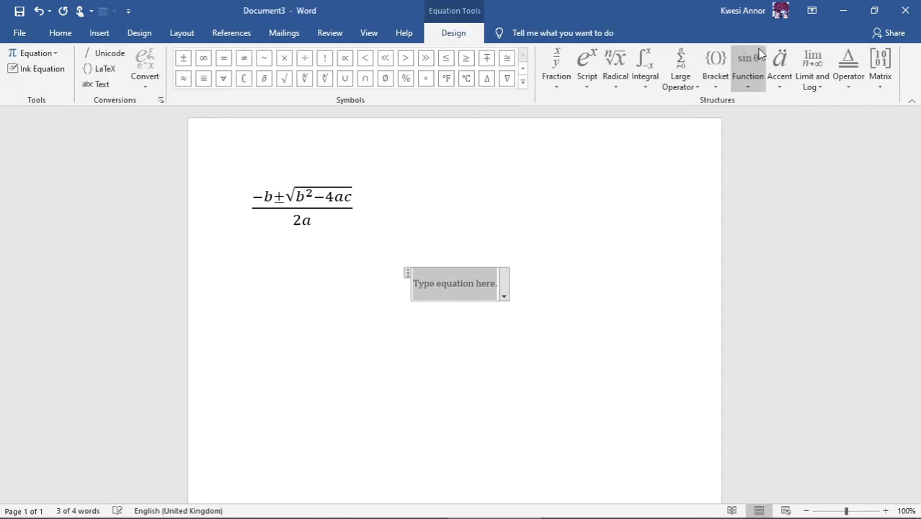
{"action": "left_click", "coordinate": [559, 72]}
{"action": "left_click", "coordinate": [567, 138]}
{"action": "left_click", "coordinate": [471, 279]}
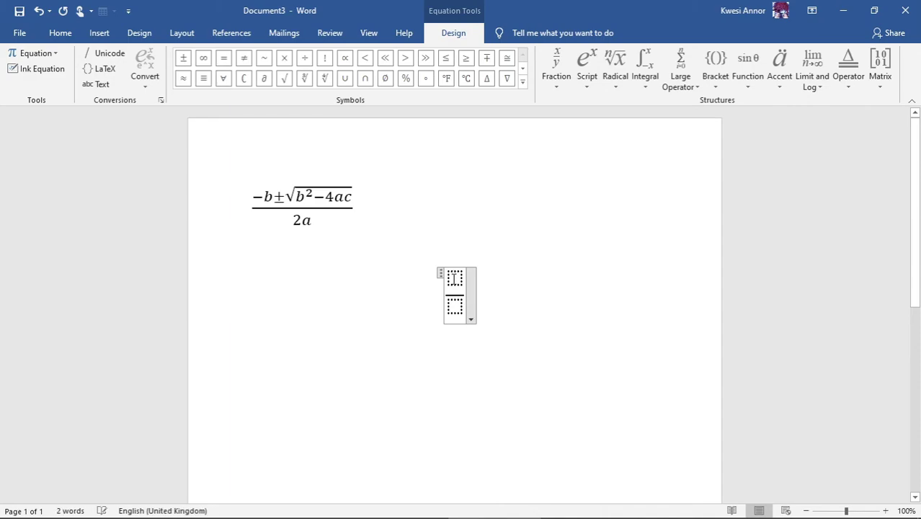
Enter −b ± followed by a square root with b in its placeholder in the numerator.
{"action": "type", "text": "-"}
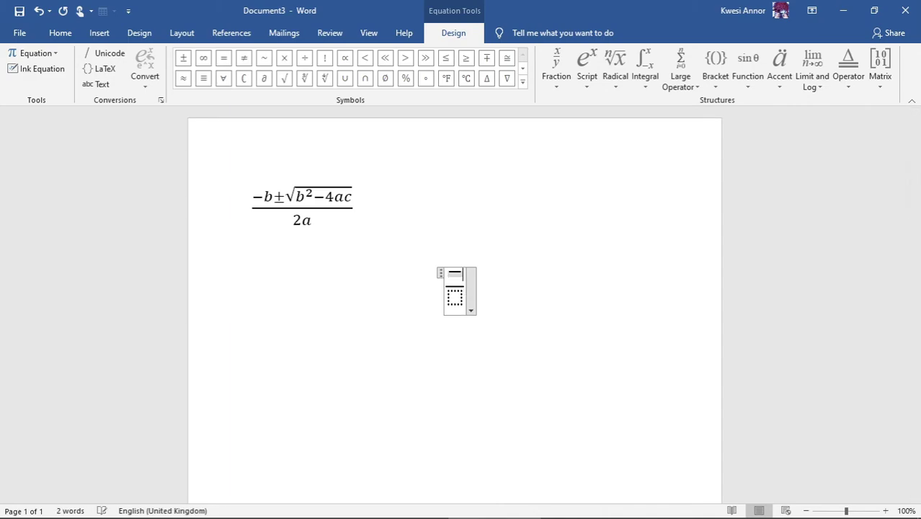
{"action": "type", "text": "b"}
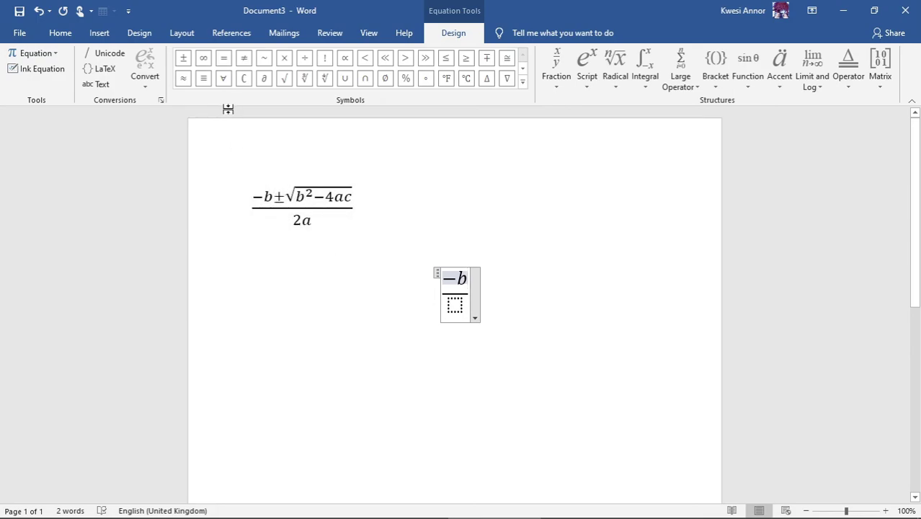
{"action": "left_click", "coordinate": [184, 59]}
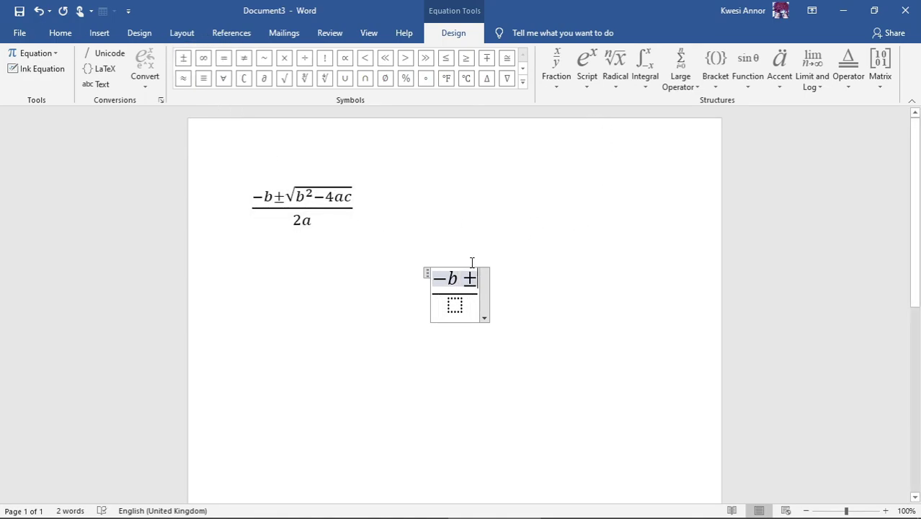
{"action": "left_click", "coordinate": [616, 76]}
{"action": "left_click", "coordinate": [630, 143]}
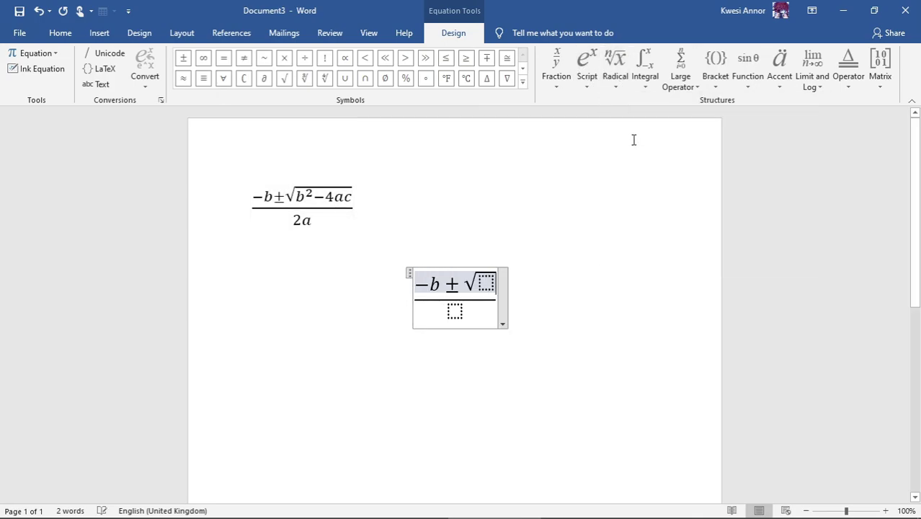
{"action": "left_click", "coordinate": [487, 285]}
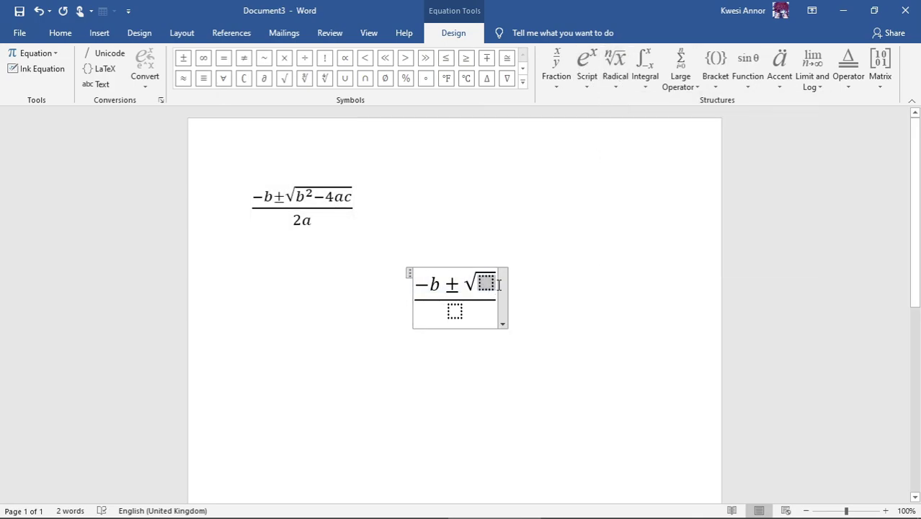
{"action": "type", "text": "b"}
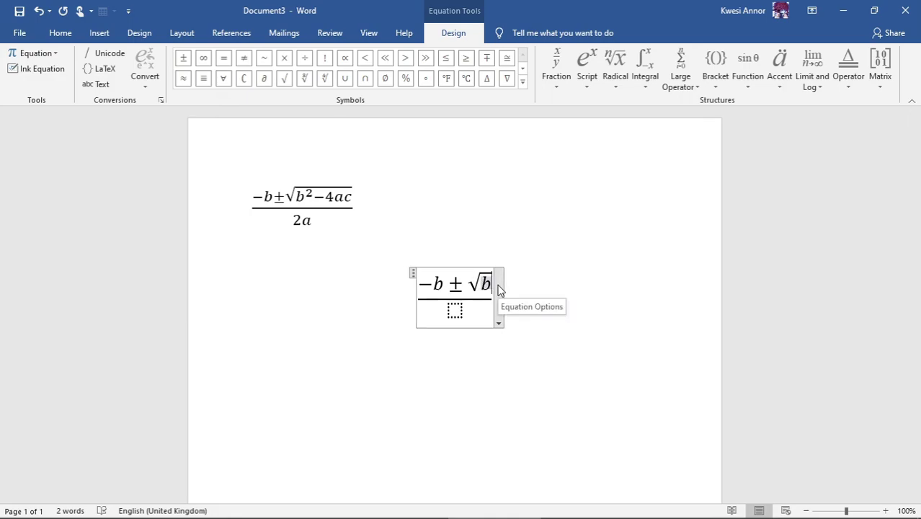
Make the radicand b² − 4ac using a superscript, and enter 2a as the denominator.
{"action": "key", "text": "BackSpace"}
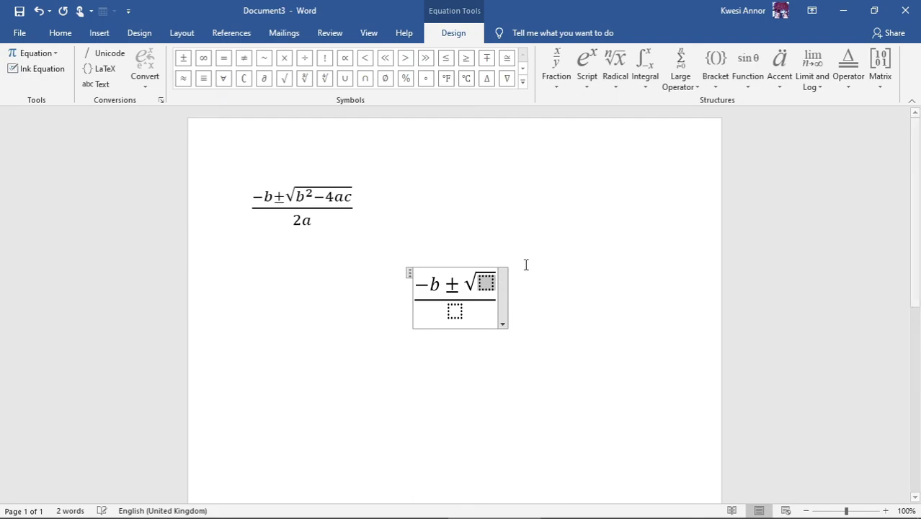
{"action": "left_click", "coordinate": [596, 81]}
{"action": "left_click", "coordinate": [602, 148]}
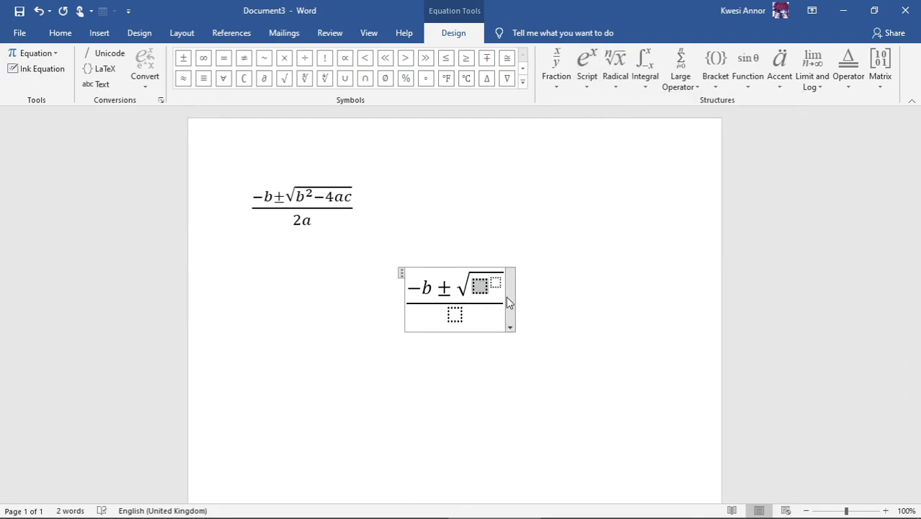
{"action": "type", "text": "b"}
{"action": "key", "text": "Right"}
{"action": "type", "text": "2"}
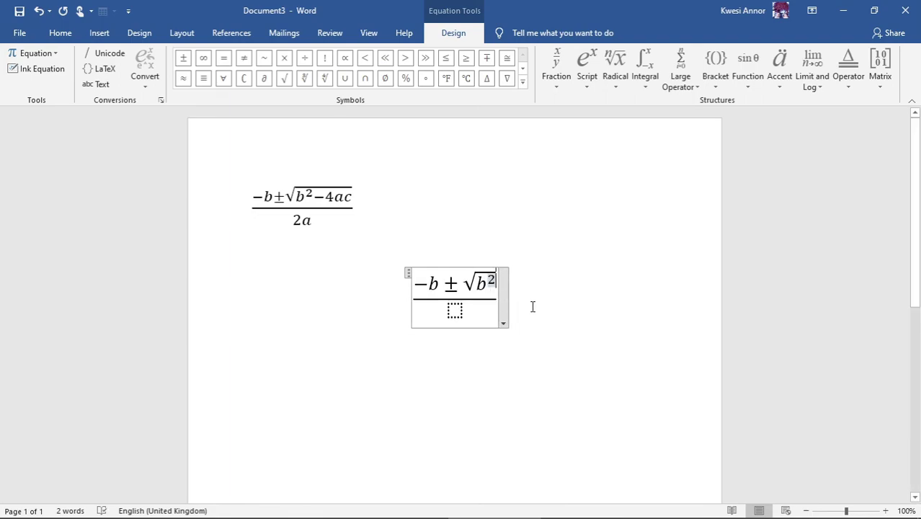
{"action": "key", "text": "Right"}
{"action": "type", "text": "-4"}
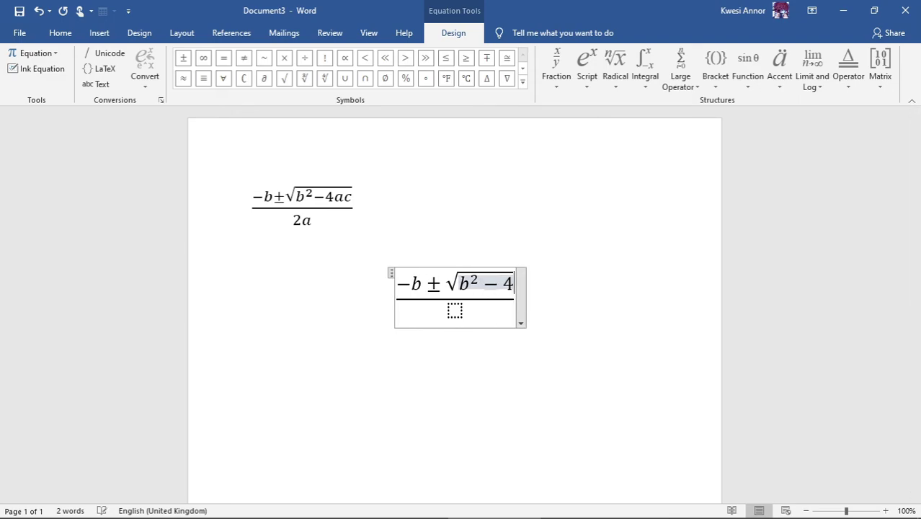
{"action": "type", "text": "ac"}
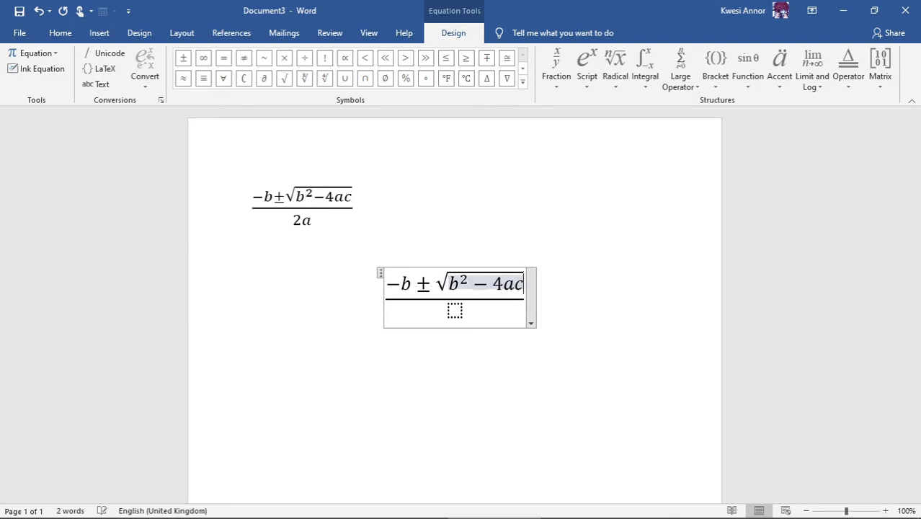
{"action": "left_click", "coordinate": [454, 311]}
{"action": "type", "text": "2"}
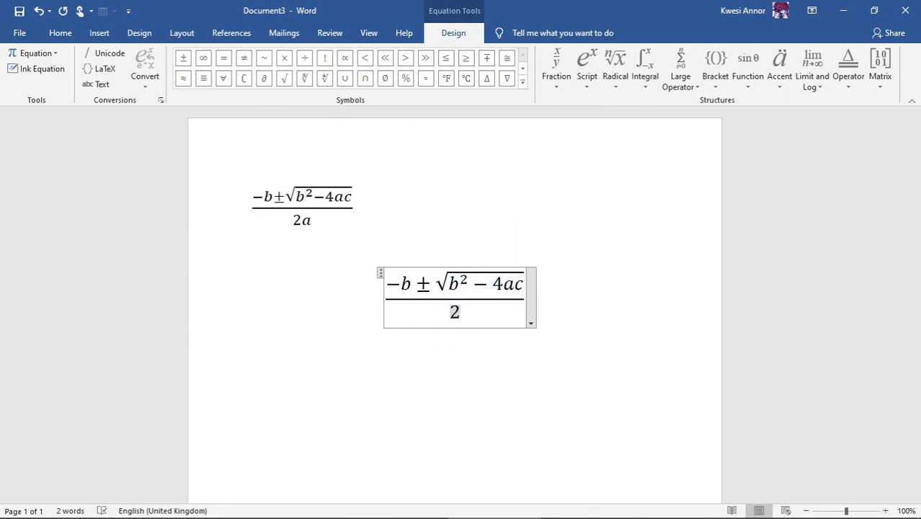
{"action": "type", "text": "a"}
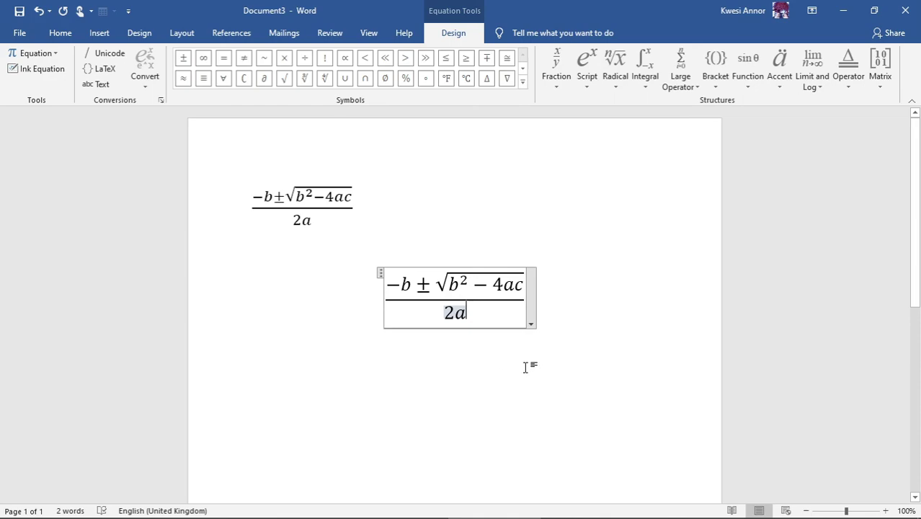
Leave the equation and left-align it beneath the first quadratic formula.
{"action": "left_click", "coordinate": [608, 304]}
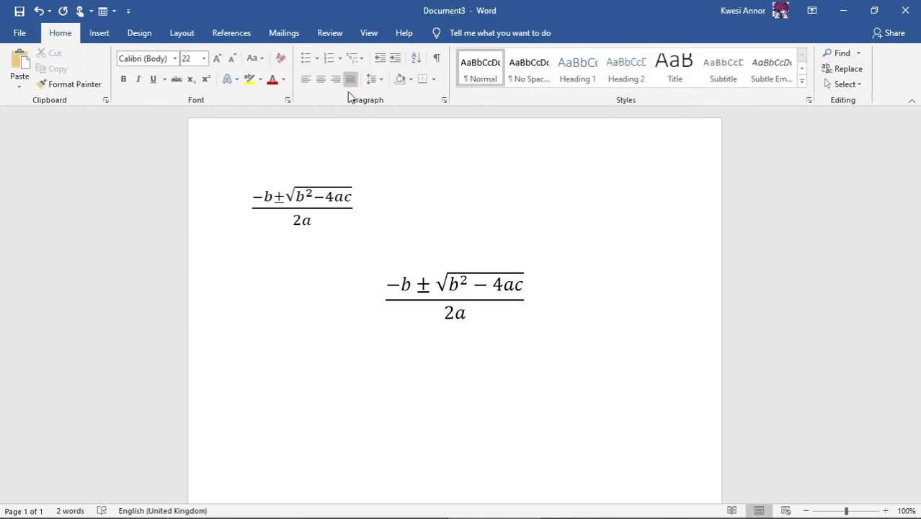
{"action": "left_click", "coordinate": [303, 80]}
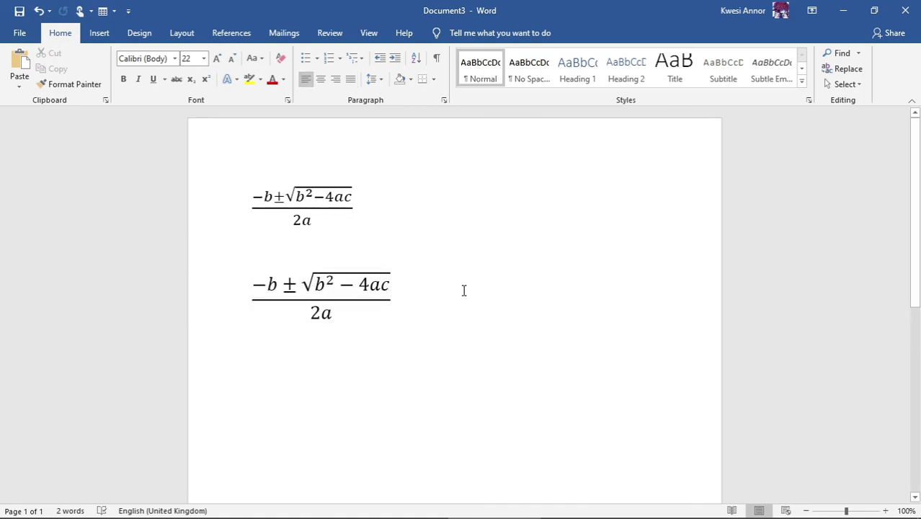